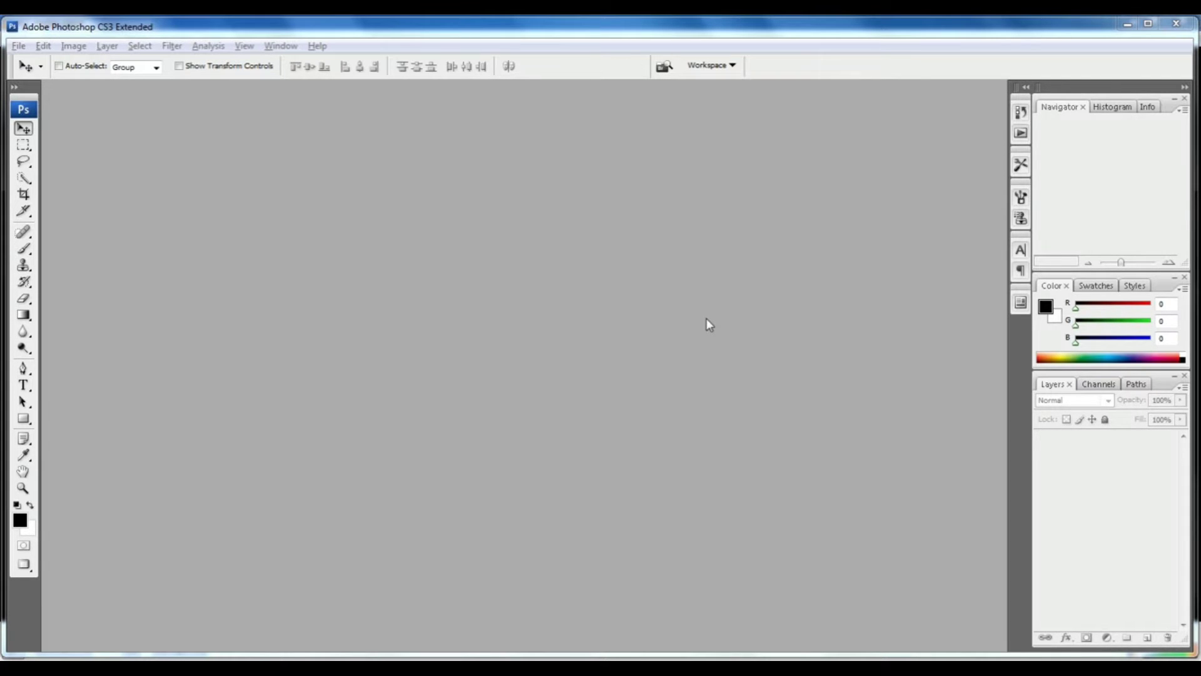
Create a new 3 × 1.5 inch document at 300 pixels/inch, with units set to inches
{"action": "key", "text": "ctrl+n"}
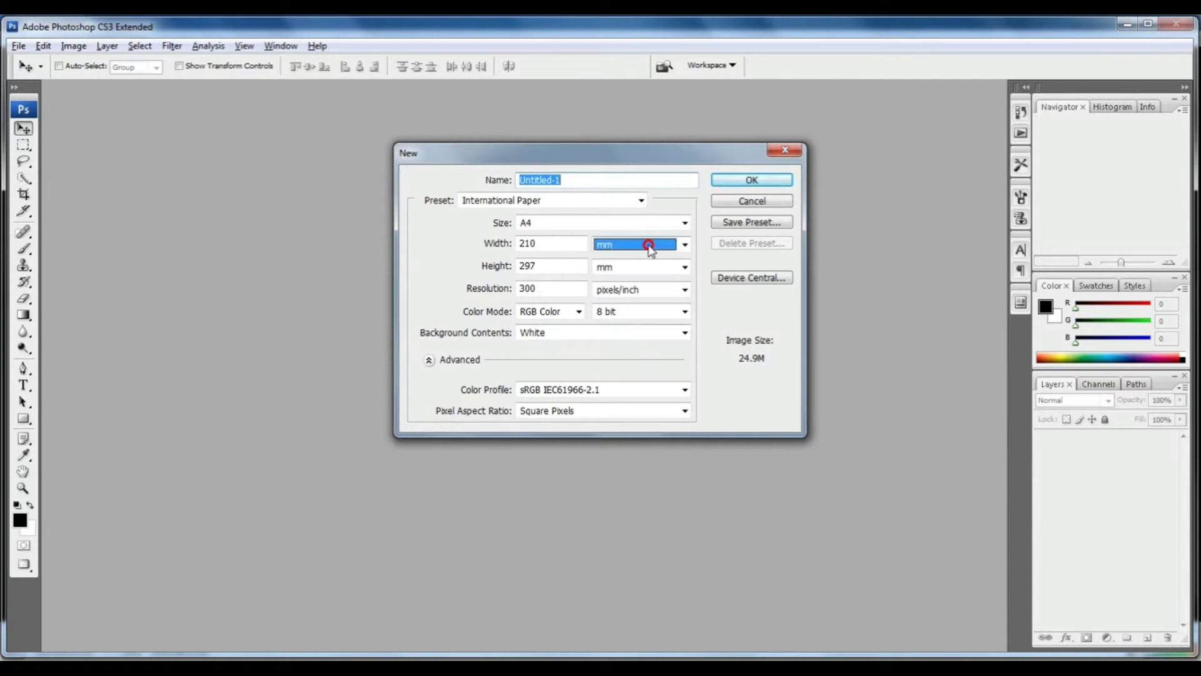
{"action": "left_click", "coordinate": [657, 244]}
{"action": "left_click", "coordinate": [647, 270]}
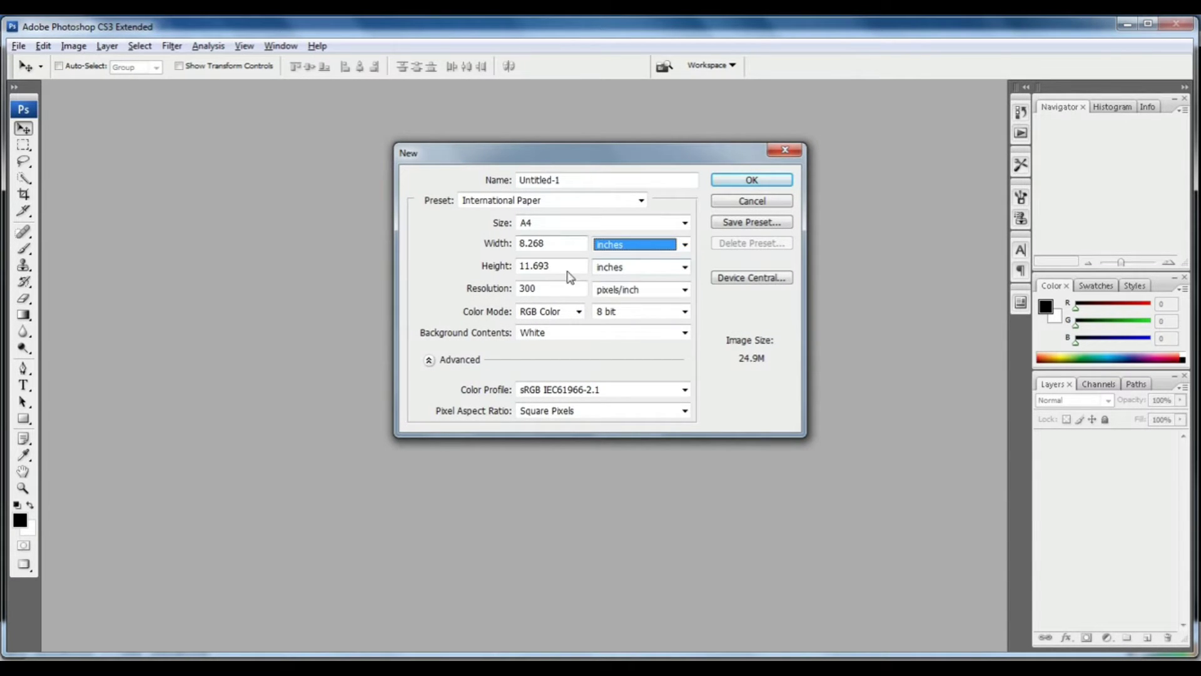
{"action": "left_click_drag", "start_coordinate": [563, 244], "coordinate": [469, 247]}
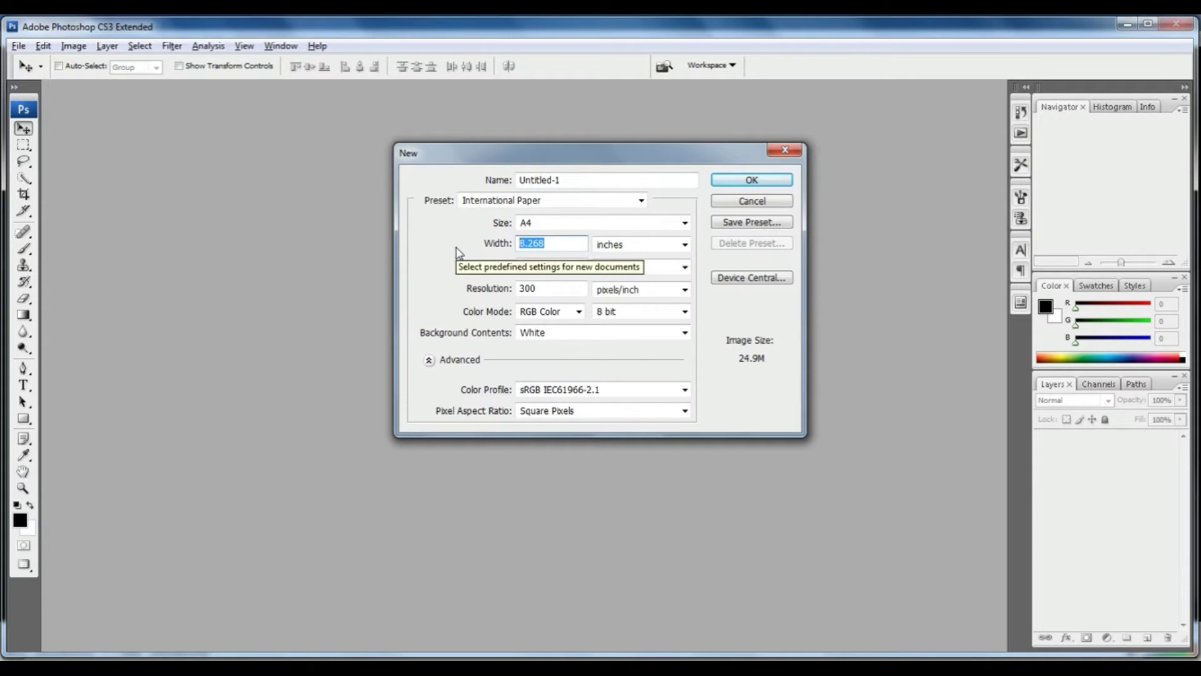
{"action": "type", "text": "3"}
{"action": "key", "text": "Tab"}
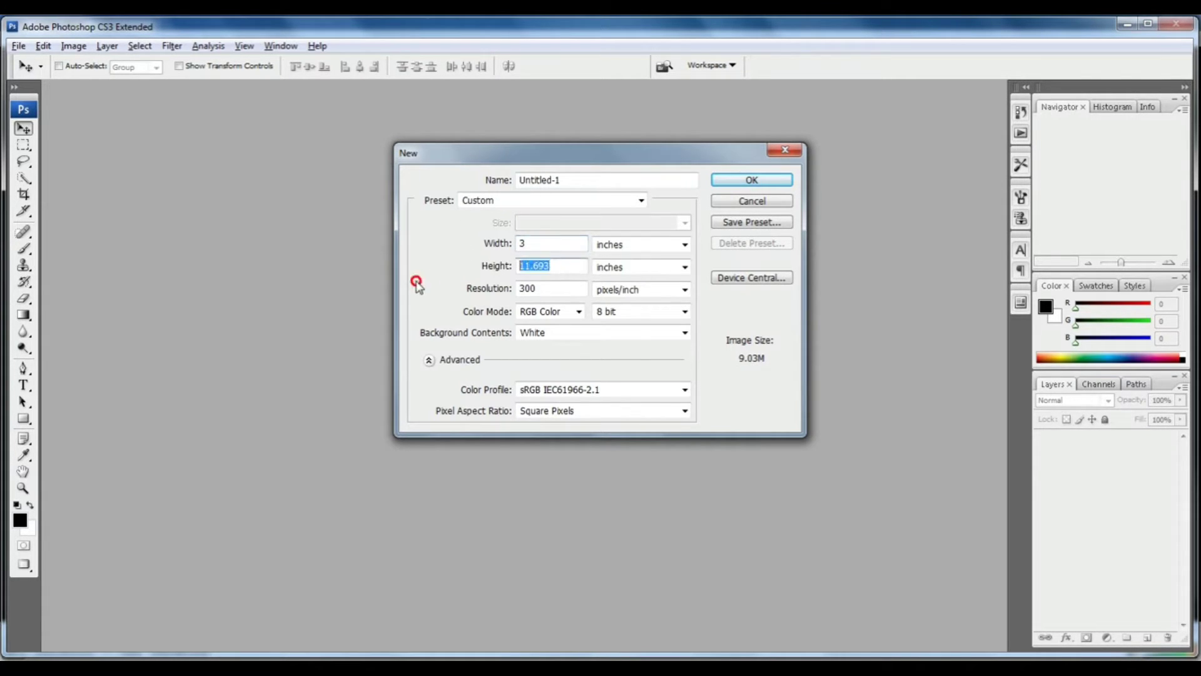
{"action": "type", "text": "1.5"}
{"action": "key", "text": "Return"}
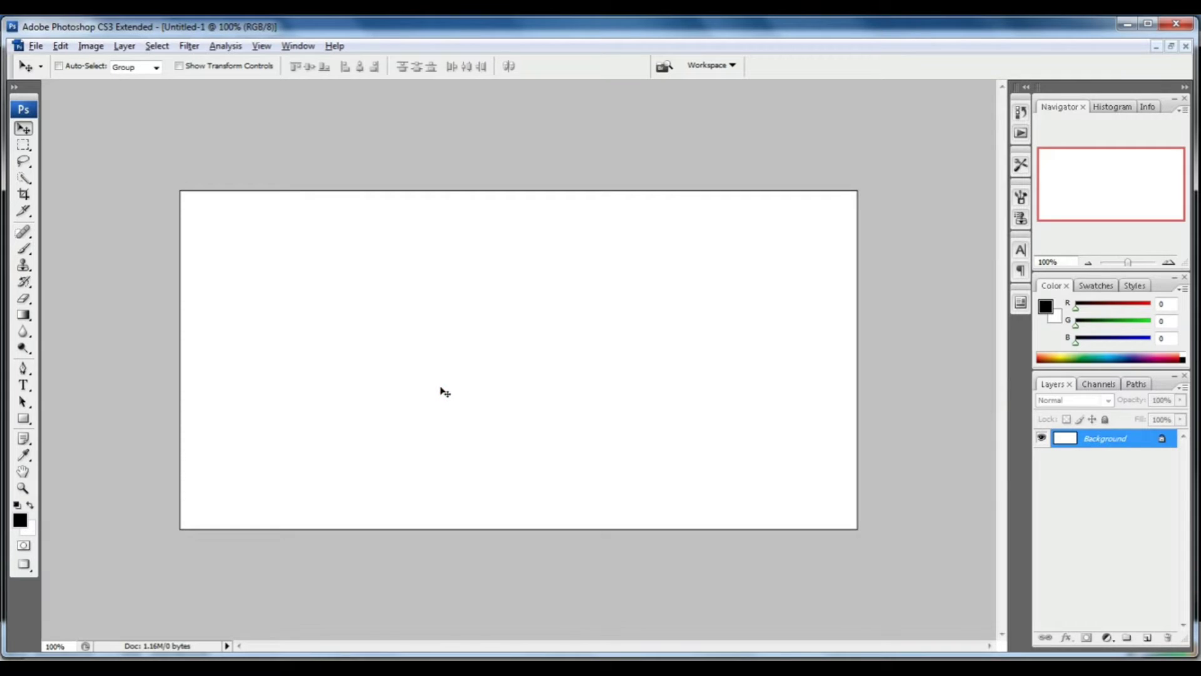
Type the word NICOLA near the canvas's upper left with the Type tool
{"action": "key", "text": "t"}
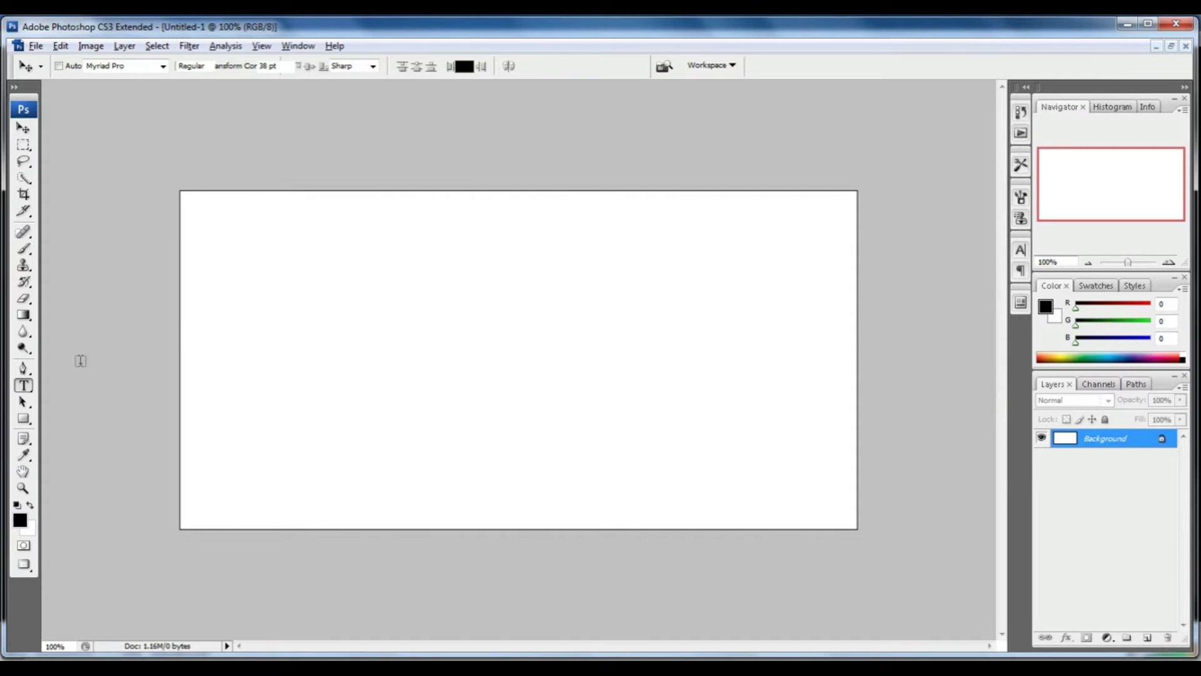
{"action": "left_click", "coordinate": [228, 323]}
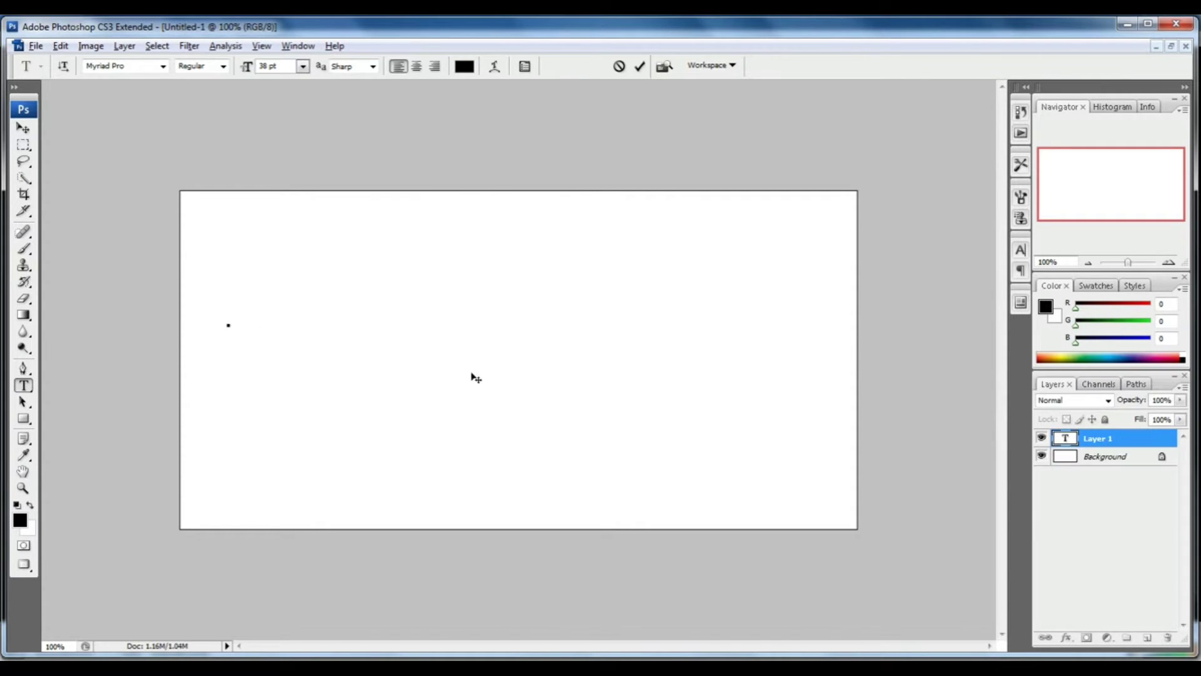
{"action": "type", "text": "ni"}
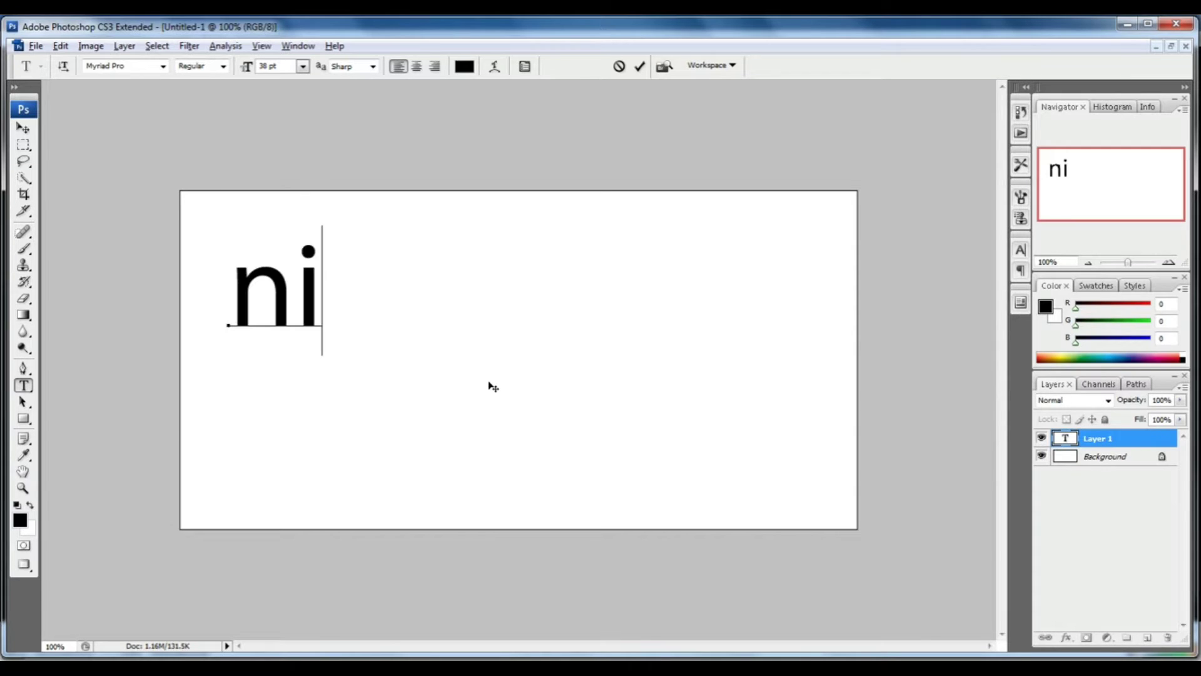
{"action": "key", "text": "BackSpace"}
{"action": "key", "text": "BackSpace"}
{"action": "type", "text": "NI"}
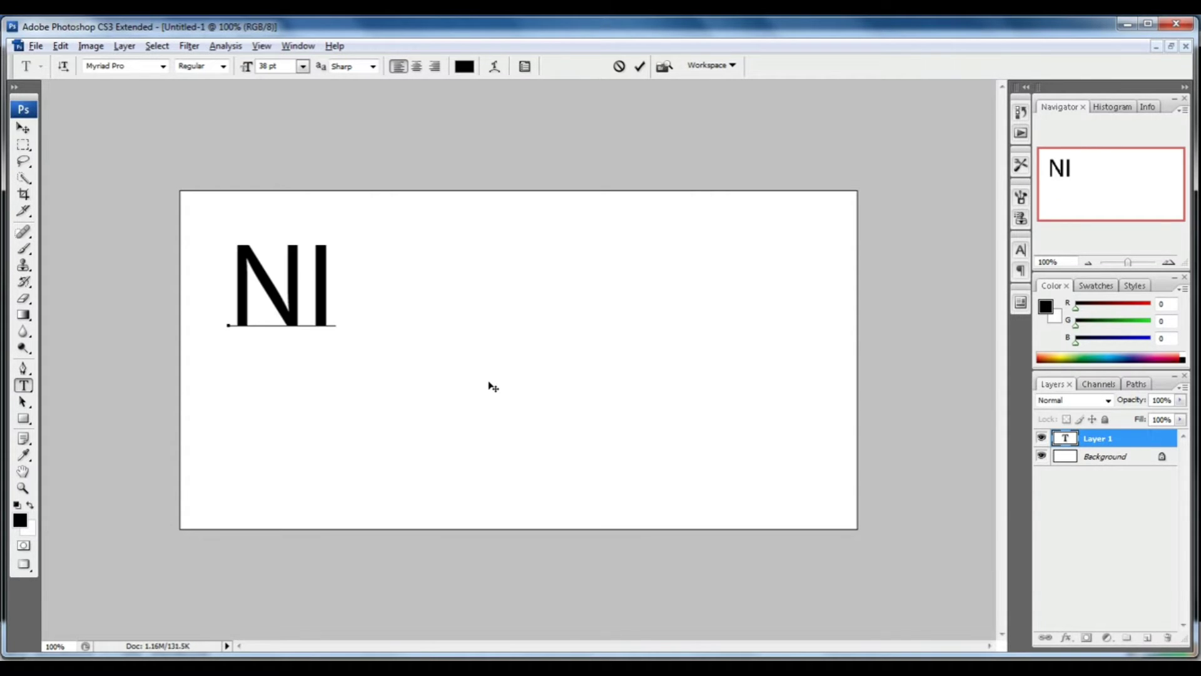
{"action": "type", "text": "COLA"}
Set the NICOLA text to Myriad Pro Bold Condensed and commit it
{"action": "key", "text": "ctrl+a"}
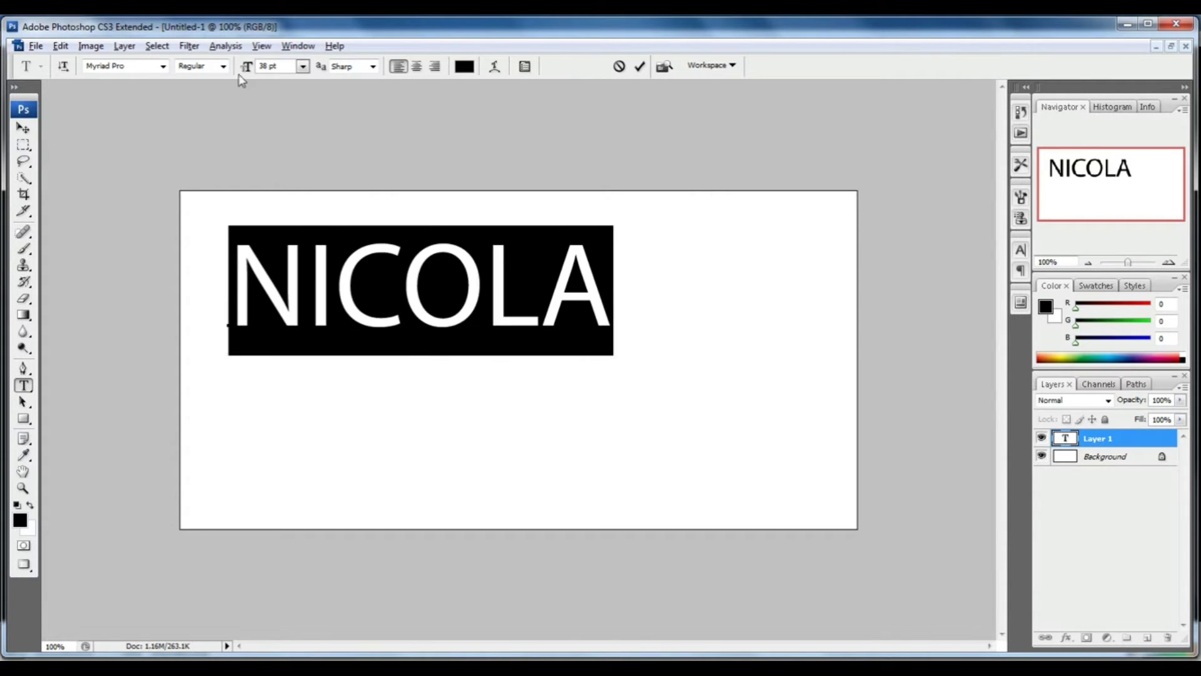
{"action": "left_click", "coordinate": [223, 66]}
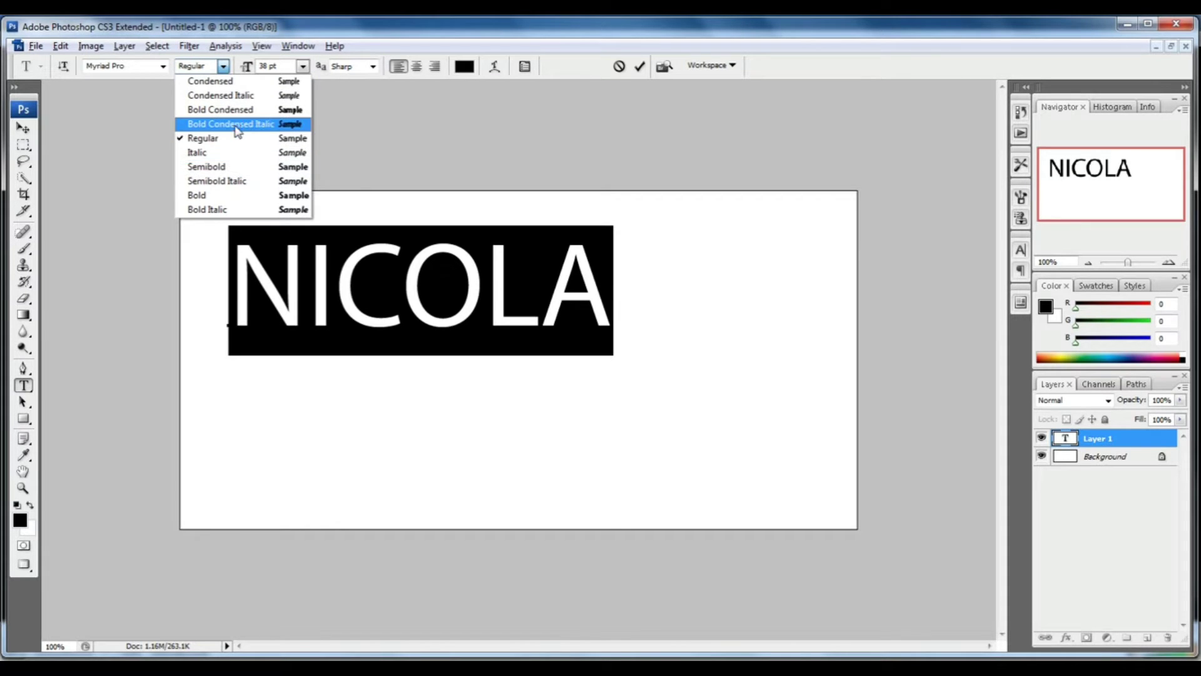
{"action": "left_click", "coordinate": [236, 124]}
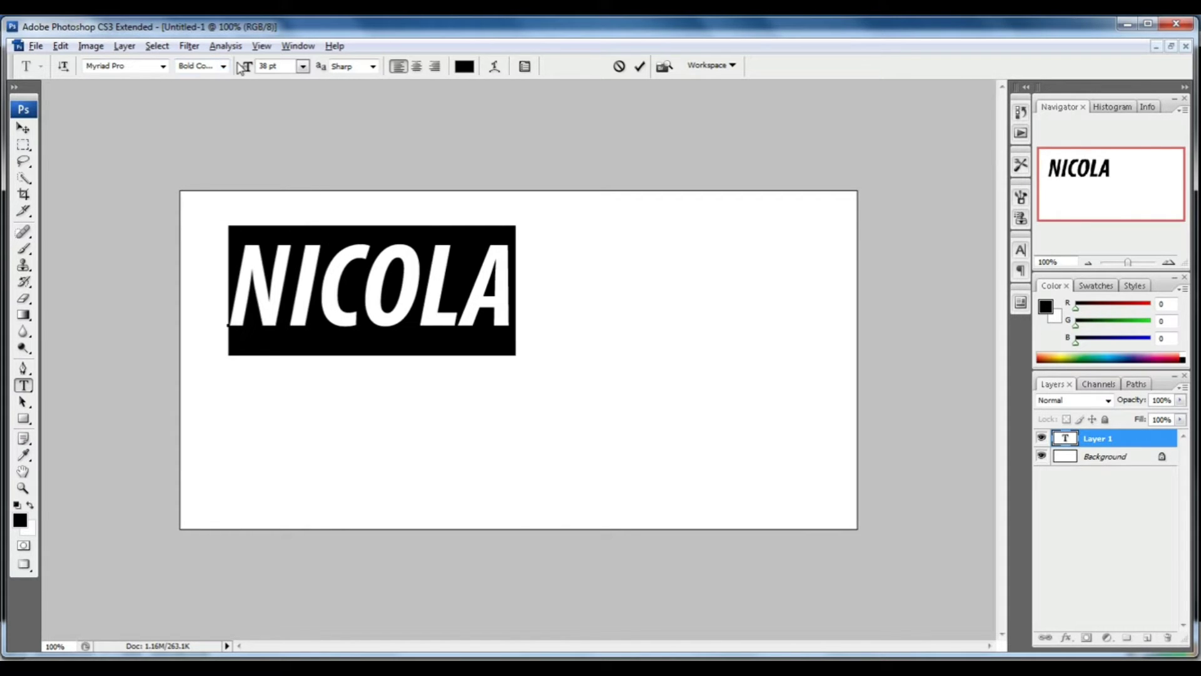
{"action": "left_click", "coordinate": [223, 66]}
{"action": "left_click", "coordinate": [232, 111]}
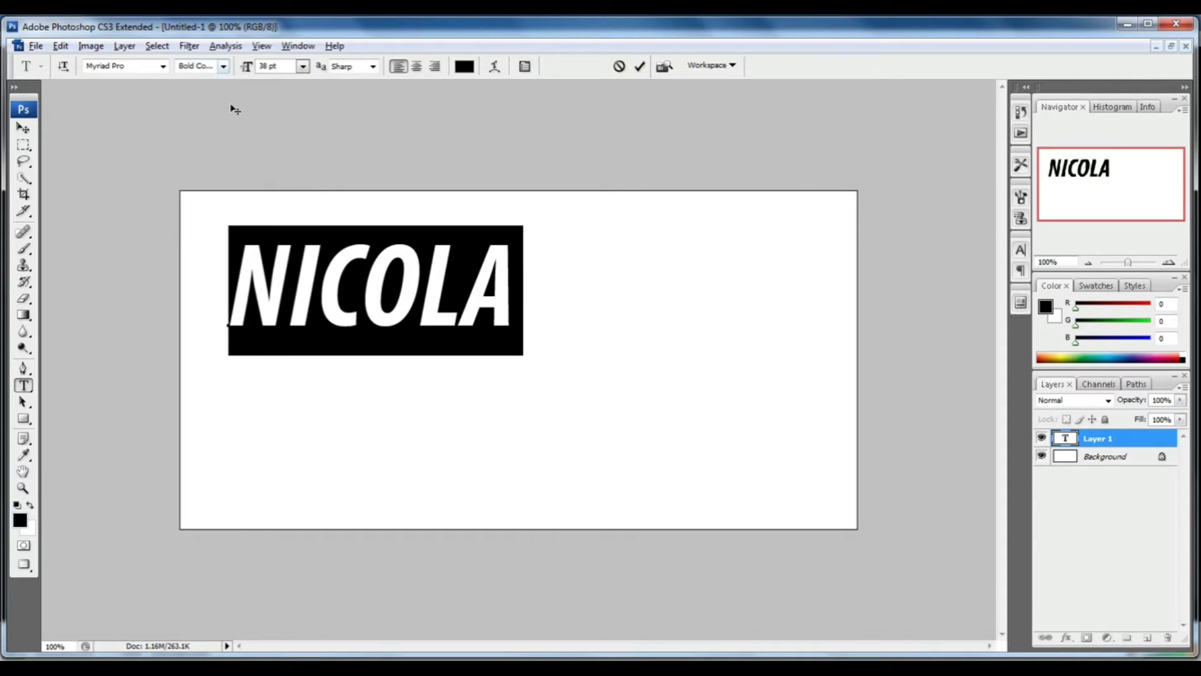
{"action": "left_click", "coordinate": [23, 128]}
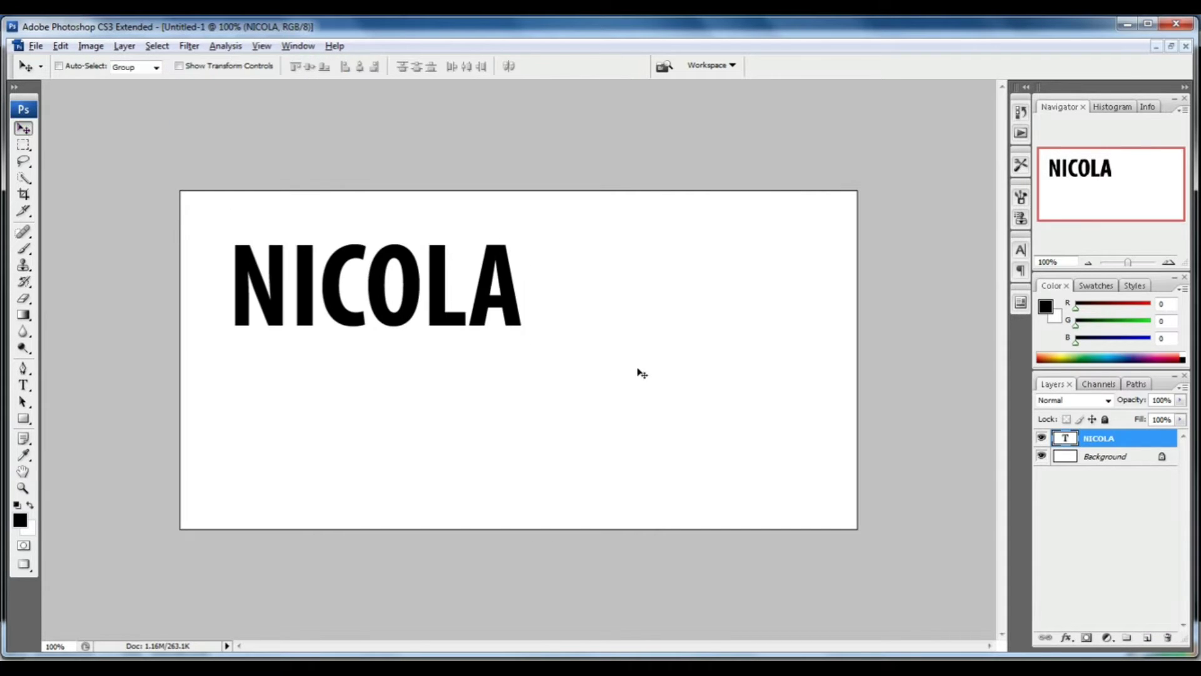
Scale NICOLA to about 212% width and 189% height, then nudge it toward the centre
{"action": "key", "text": "ctrl+t"}
{"action": "left_click_drag", "start_coordinate": [524, 355], "coordinate": [817, 488]}
{"action": "left_click_drag", "start_coordinate": [228, 356], "coordinate": [194, 356]}
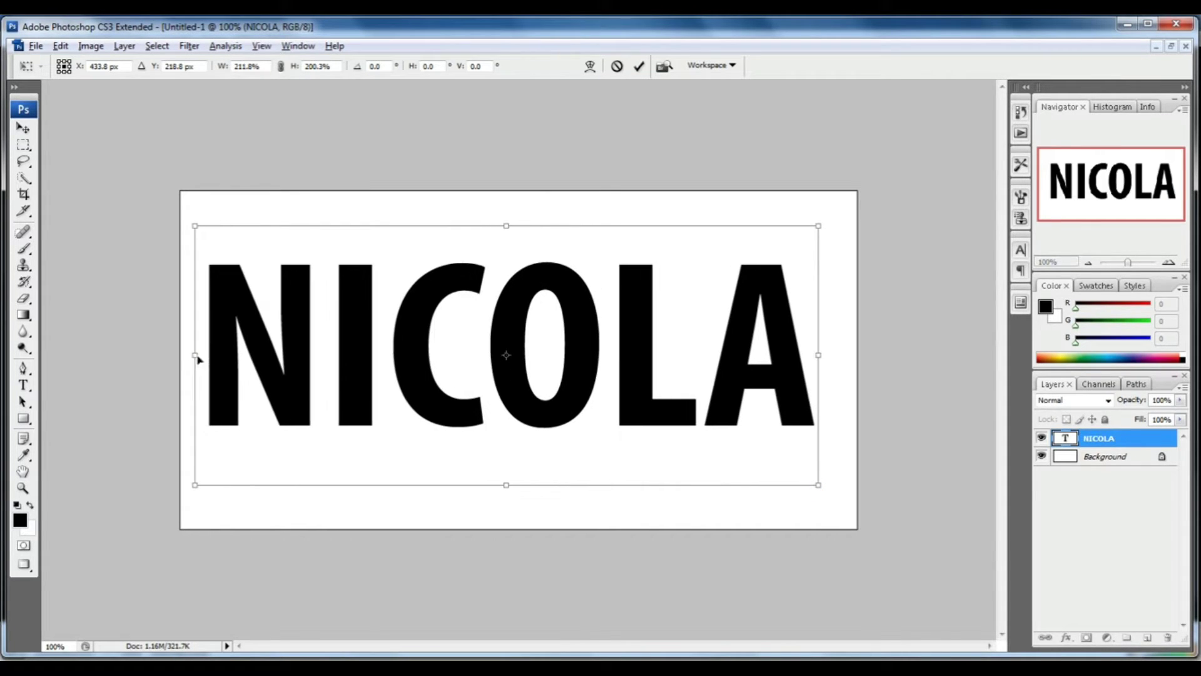
{"action": "left_click_drag", "start_coordinate": [505, 495], "coordinate": [506, 474]}
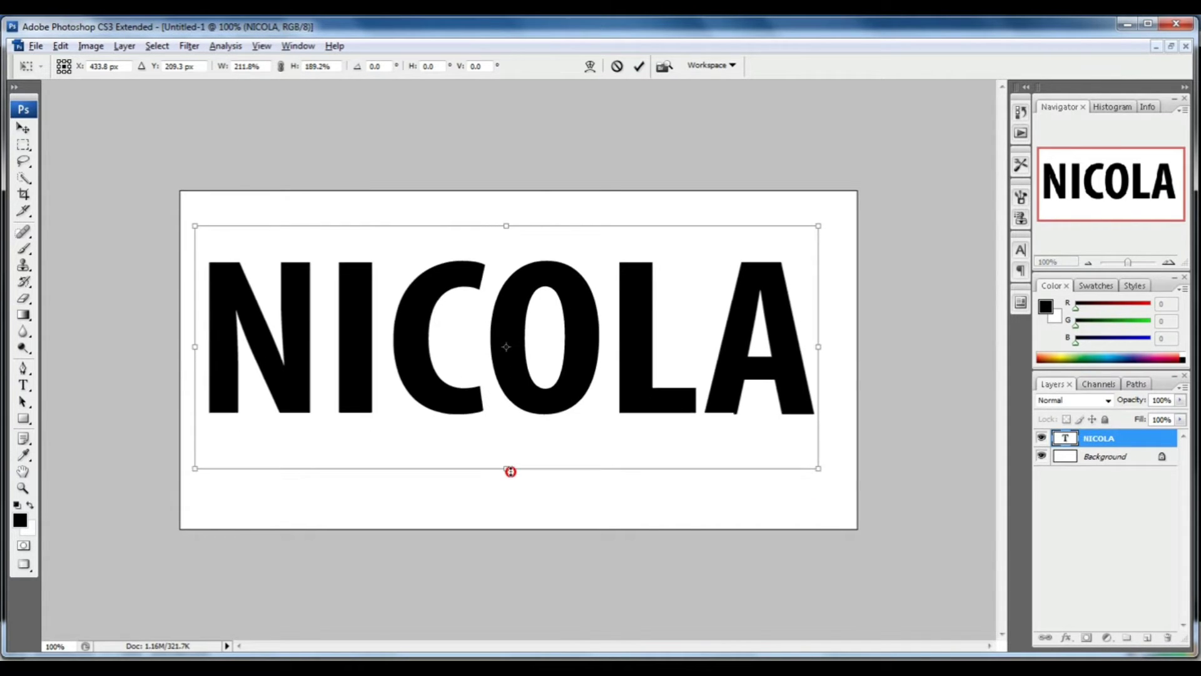
{"action": "key", "text": "Return"}
{"action": "left_click_drag", "start_coordinate": [545, 317], "coordinate": [550, 328]}
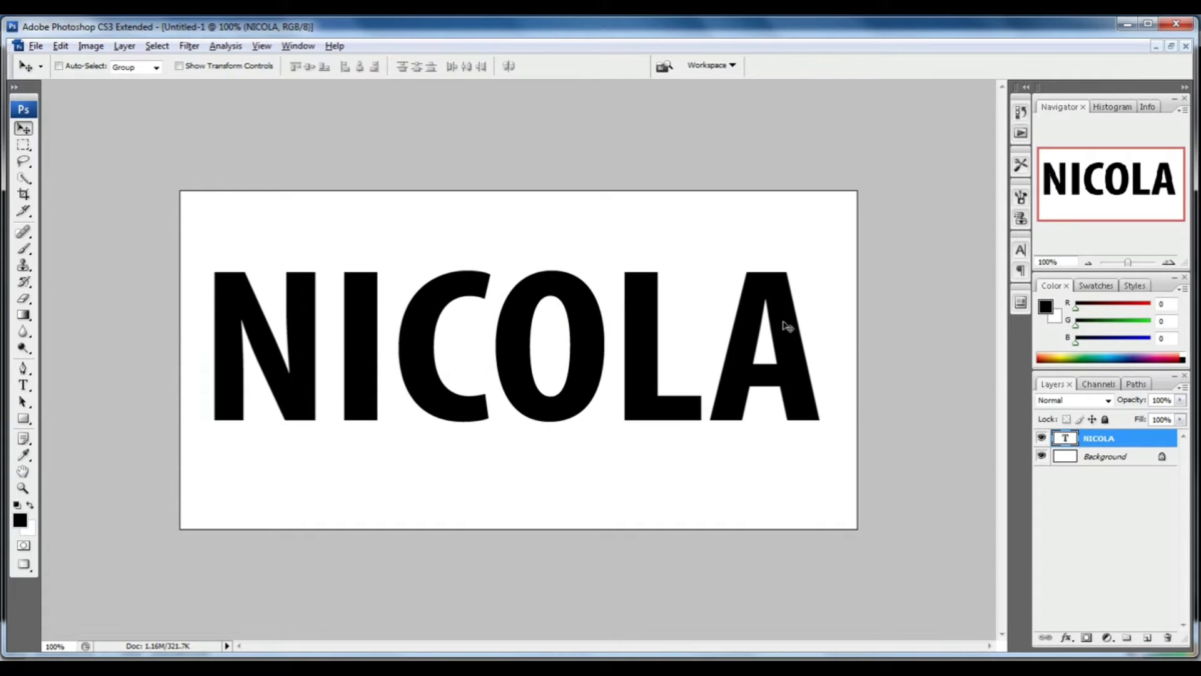
Rasterize the NICOLA type layer and load its letter shapes as a selection
{"action": "right_click", "coordinate": [1121, 445]}
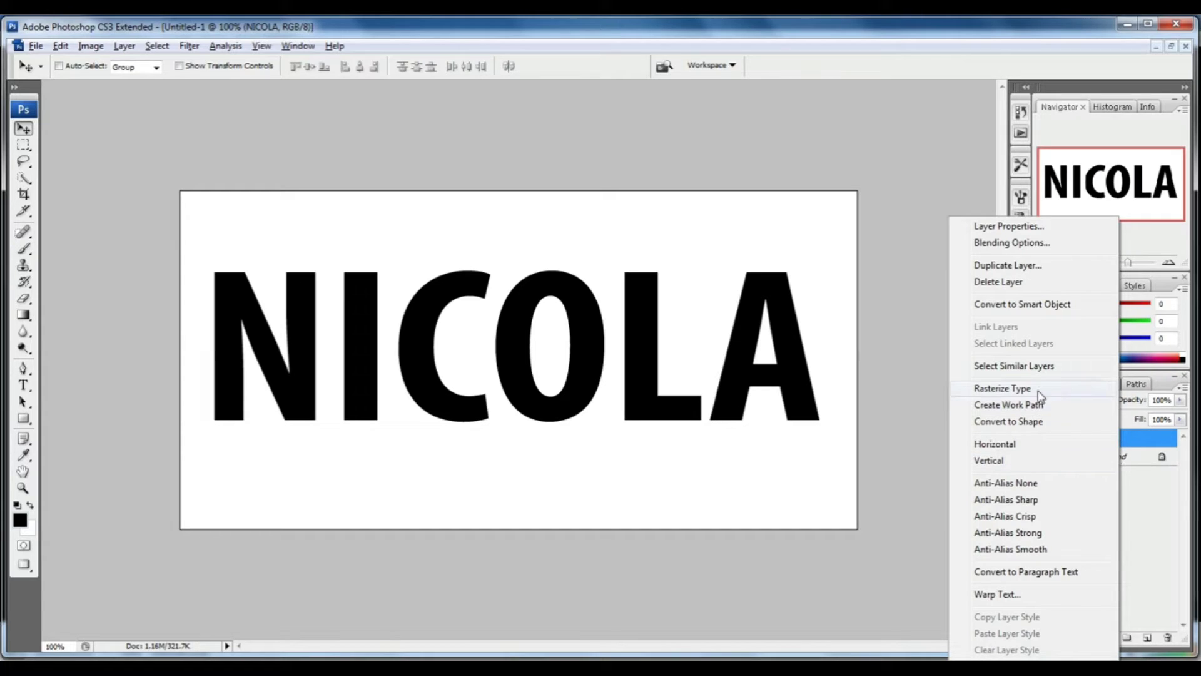
{"action": "left_click", "coordinate": [1020, 389]}
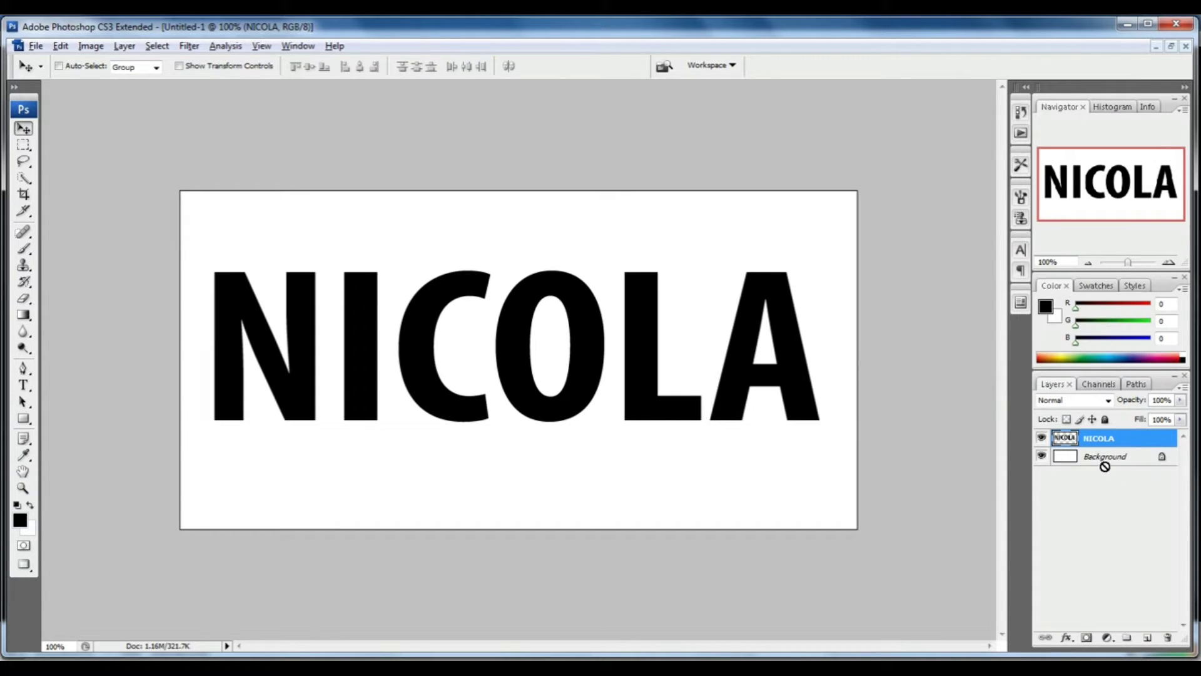
{"action": "left_click", "coordinate": [1067, 438], "text": "ctrl"}
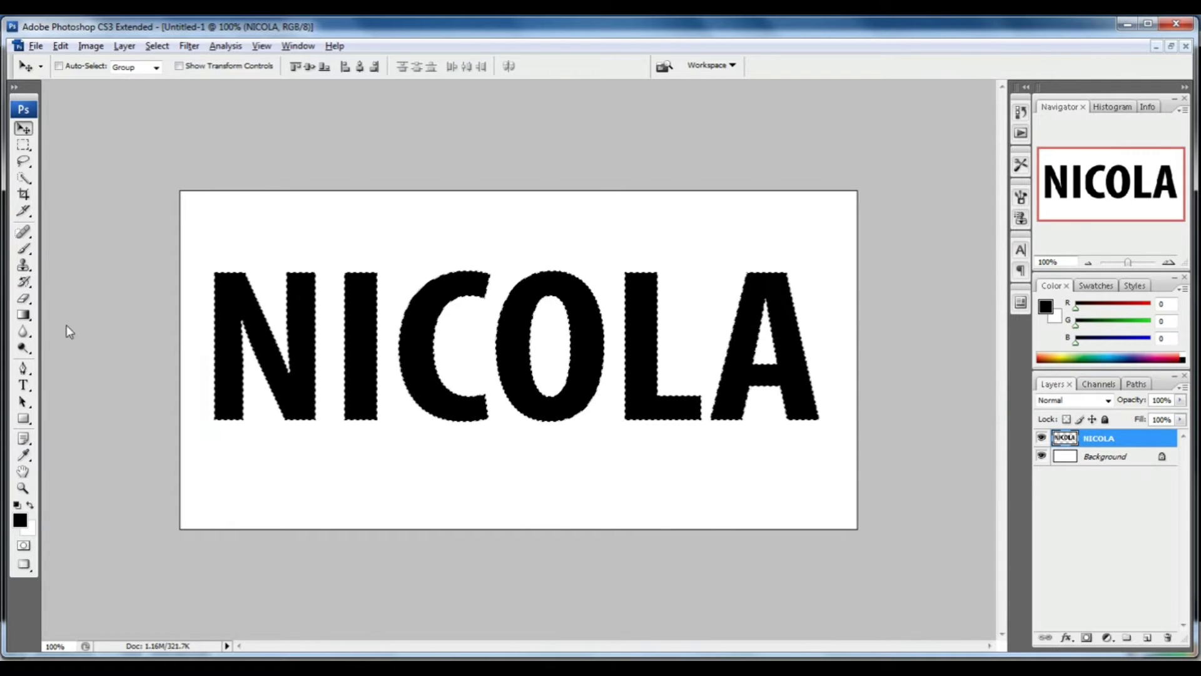
{"action": "left_click", "coordinate": [23, 314]}
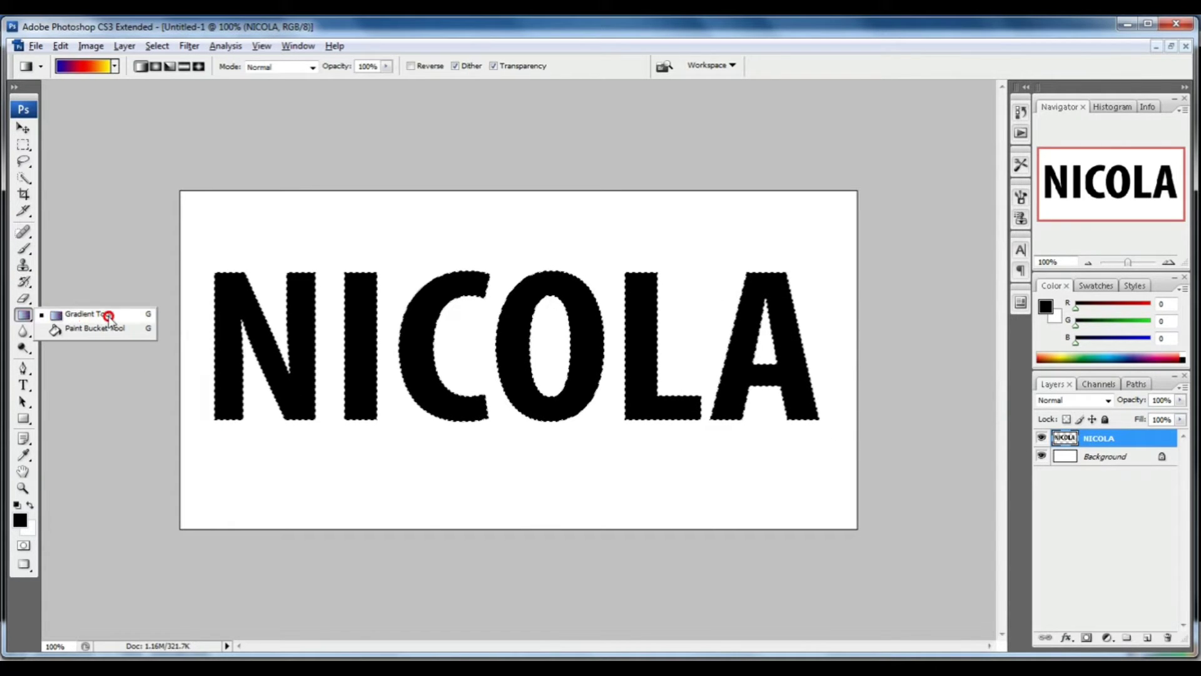
Choose the Gradient tool with the spectrum rainbow preset
{"action": "left_click", "coordinate": [105, 314]}
{"action": "left_click", "coordinate": [114, 67]}
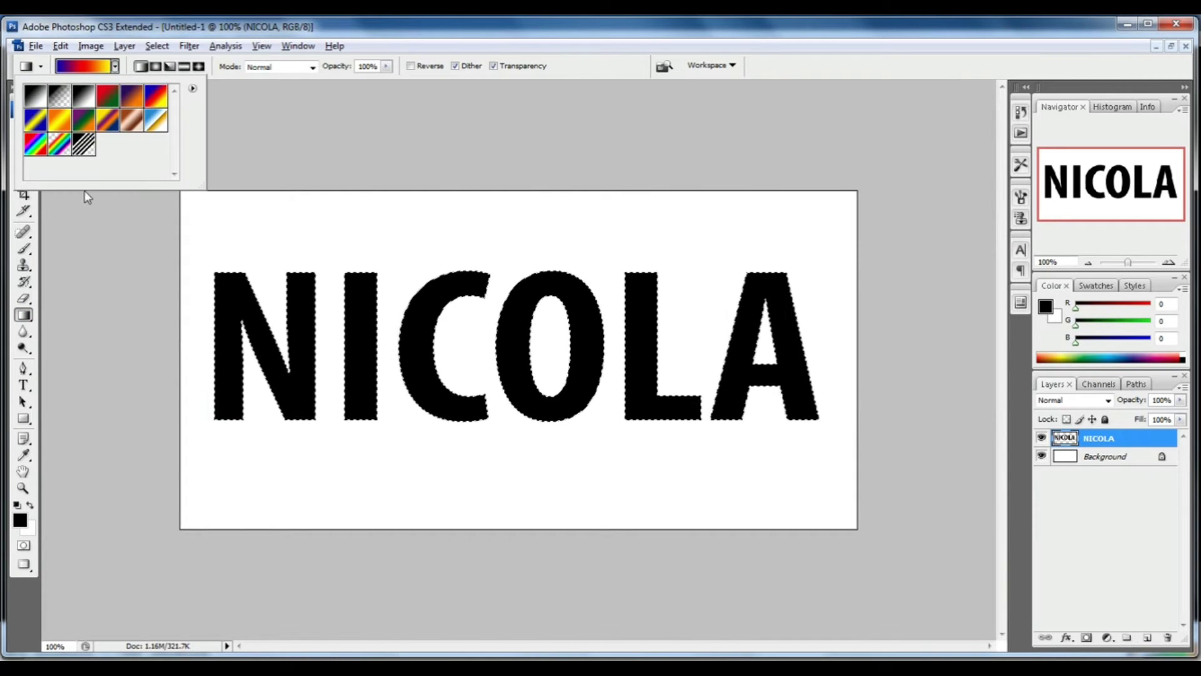
{"action": "left_click", "coordinate": [35, 146]}
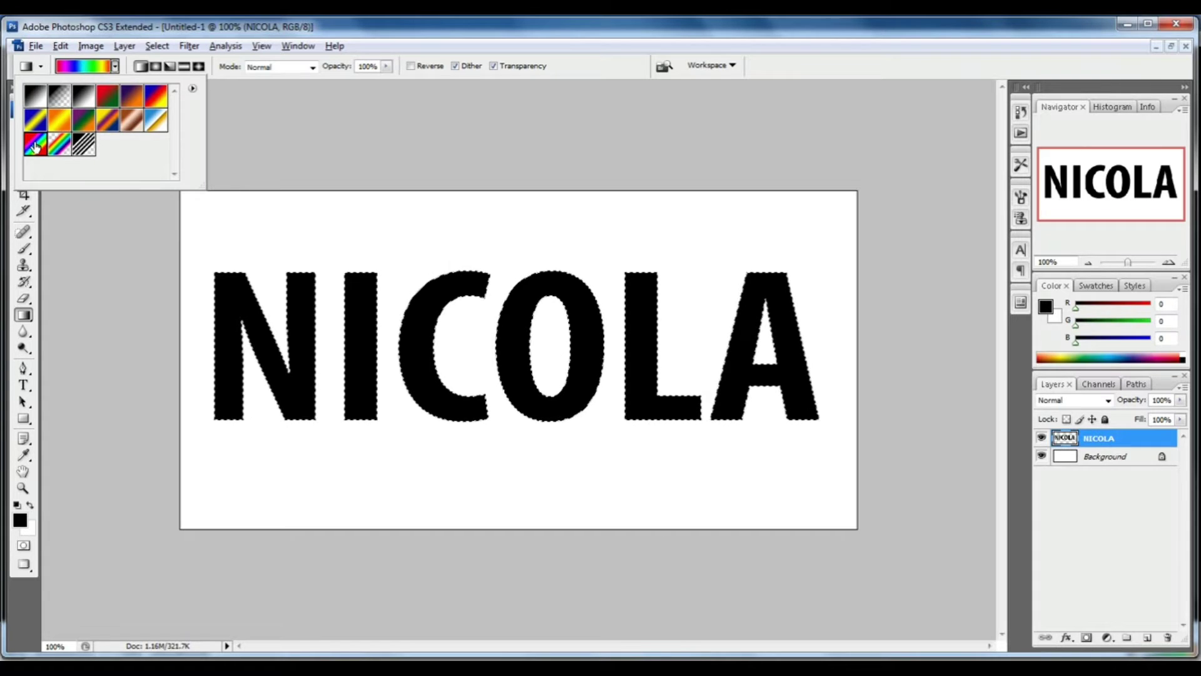
{"action": "left_click_drag", "start_coordinate": [36, 146], "coordinate": [74, 166]}
{"action": "left_click", "coordinate": [189, 333]}
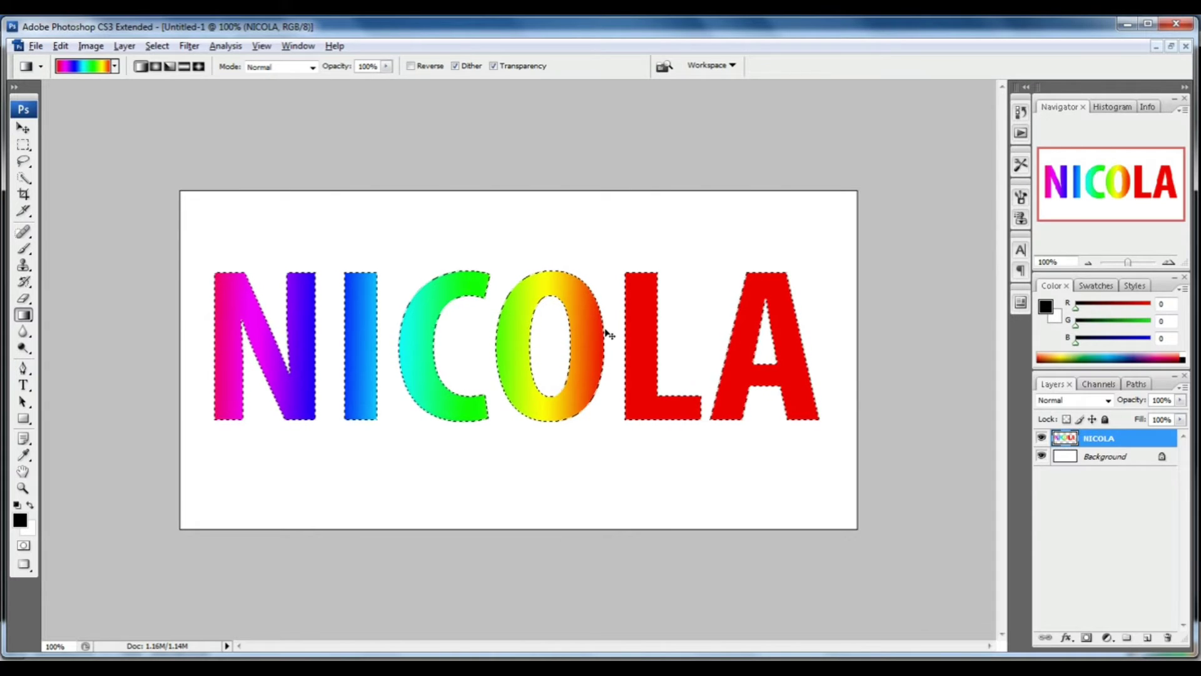
Duplicate the rainbow layer, refill the copy's letters with the rainbow reversed, and duplicate again
{"action": "key", "text": "ctrl+j"}
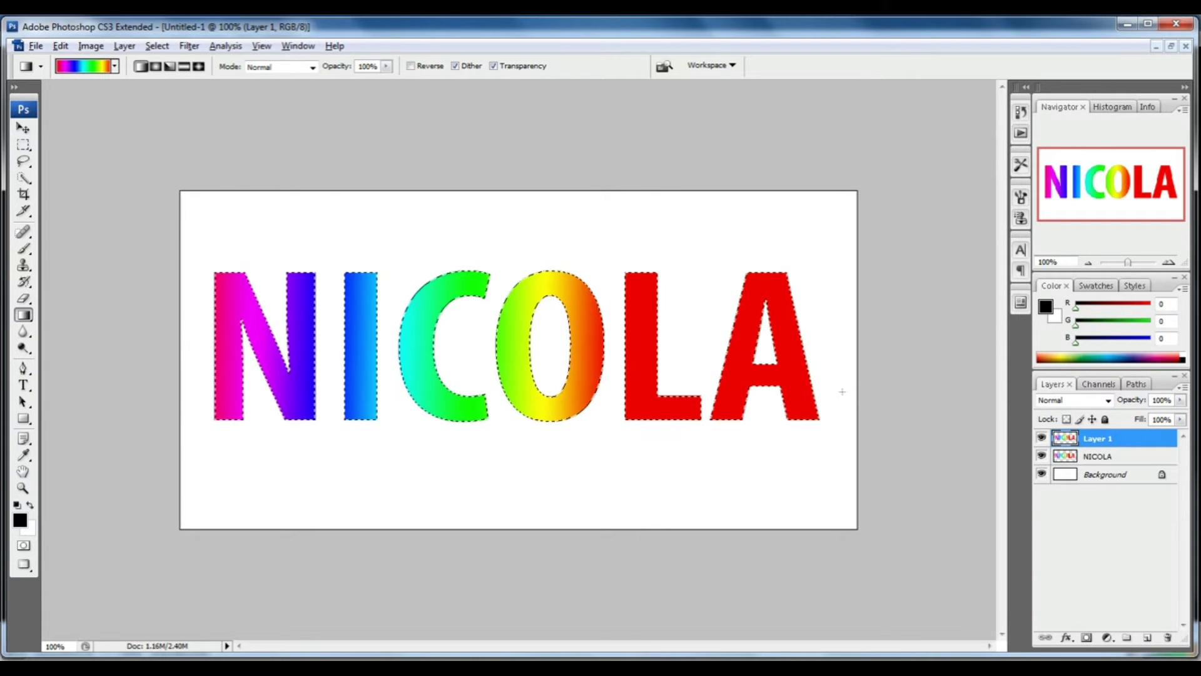
{"action": "left_click_drag", "start_coordinate": [535, 361], "coordinate": [341, 355]}
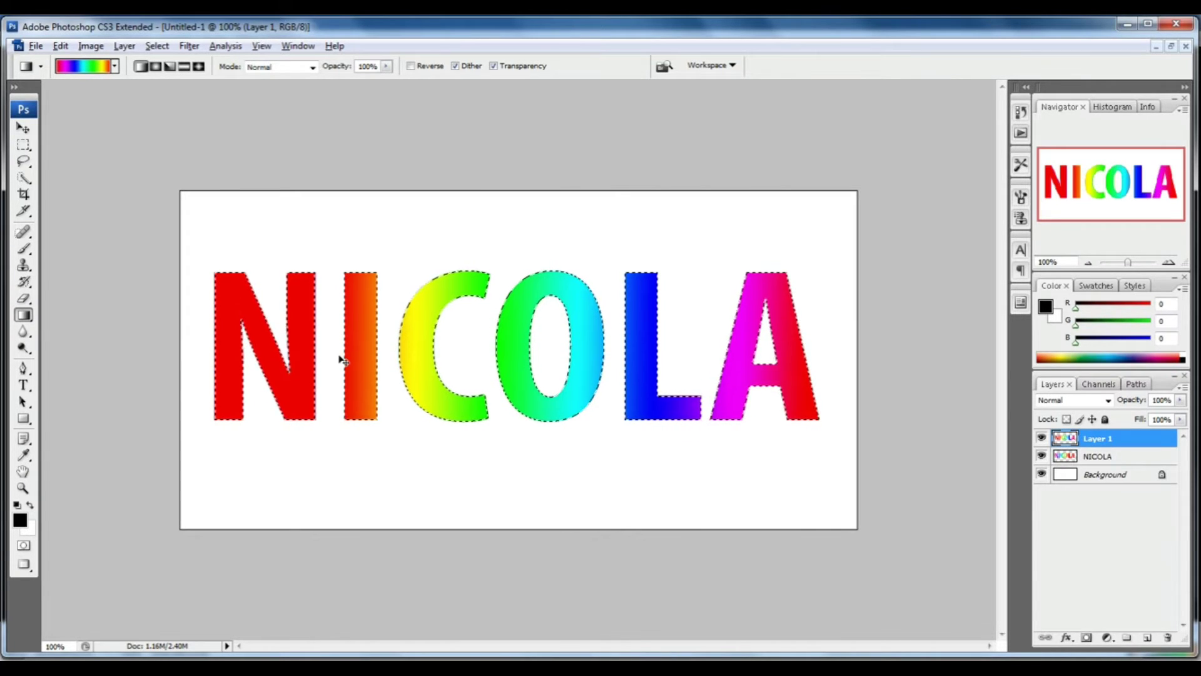
{"action": "key", "text": "ctrl+j"}
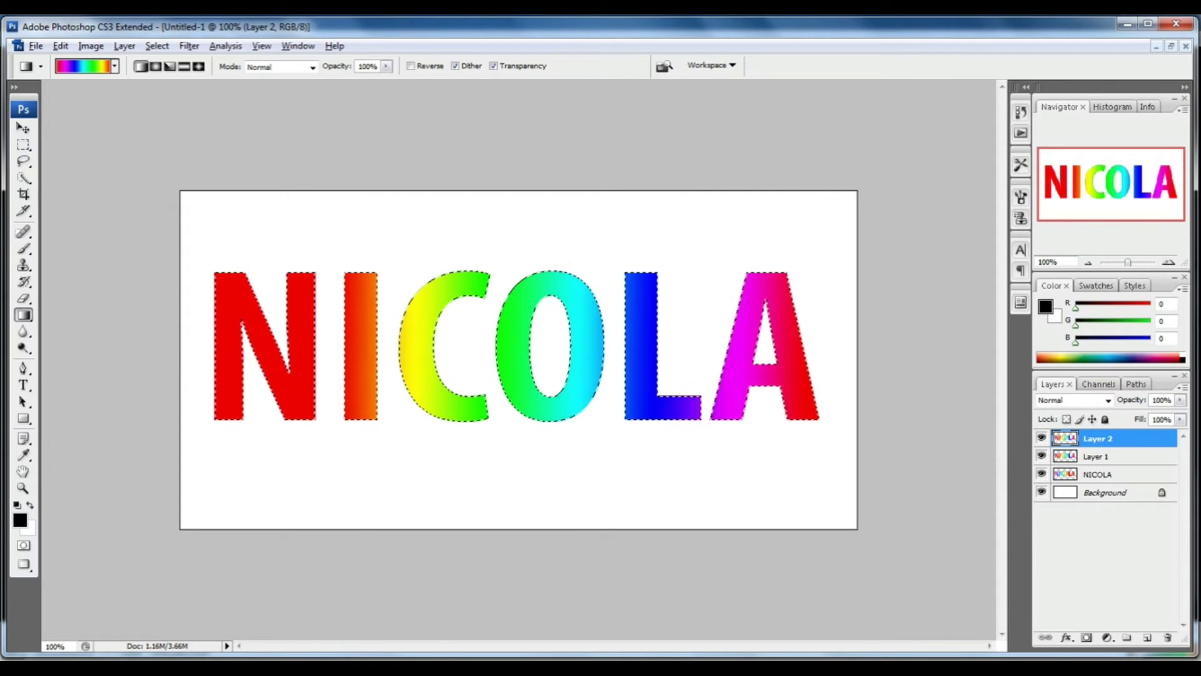
Choose the blue-red-yellow gradient preset for Layer 2
{"action": "left_click", "coordinate": [116, 67]}
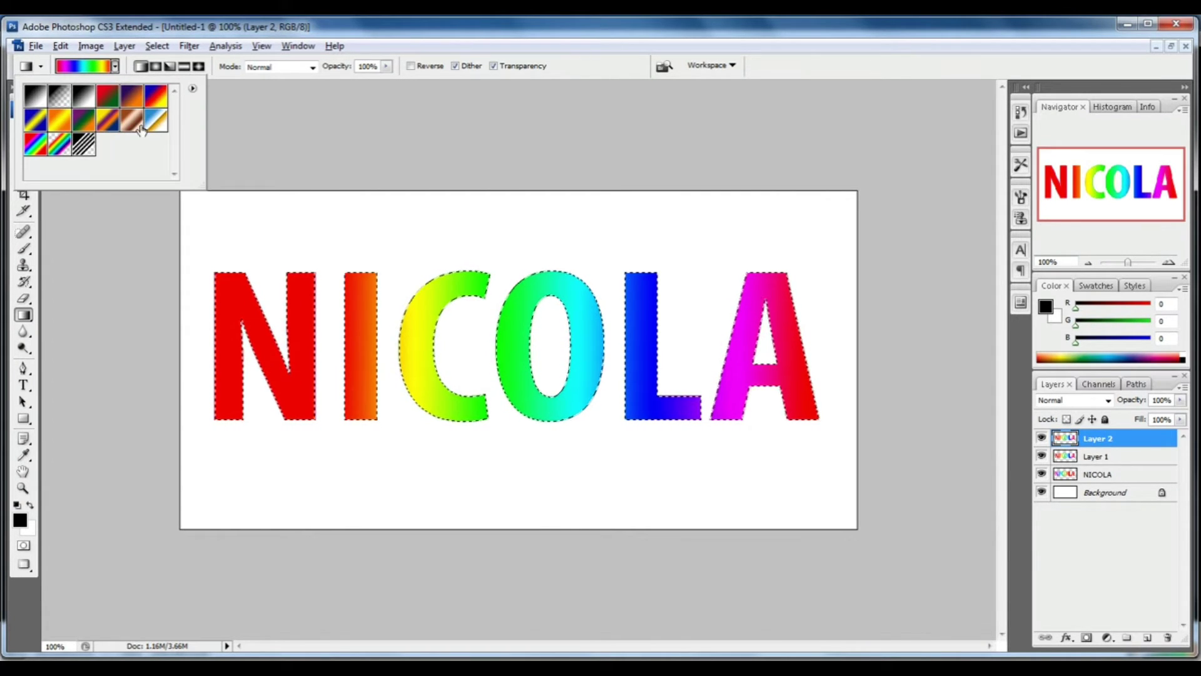
{"action": "left_click", "coordinate": [156, 97]}
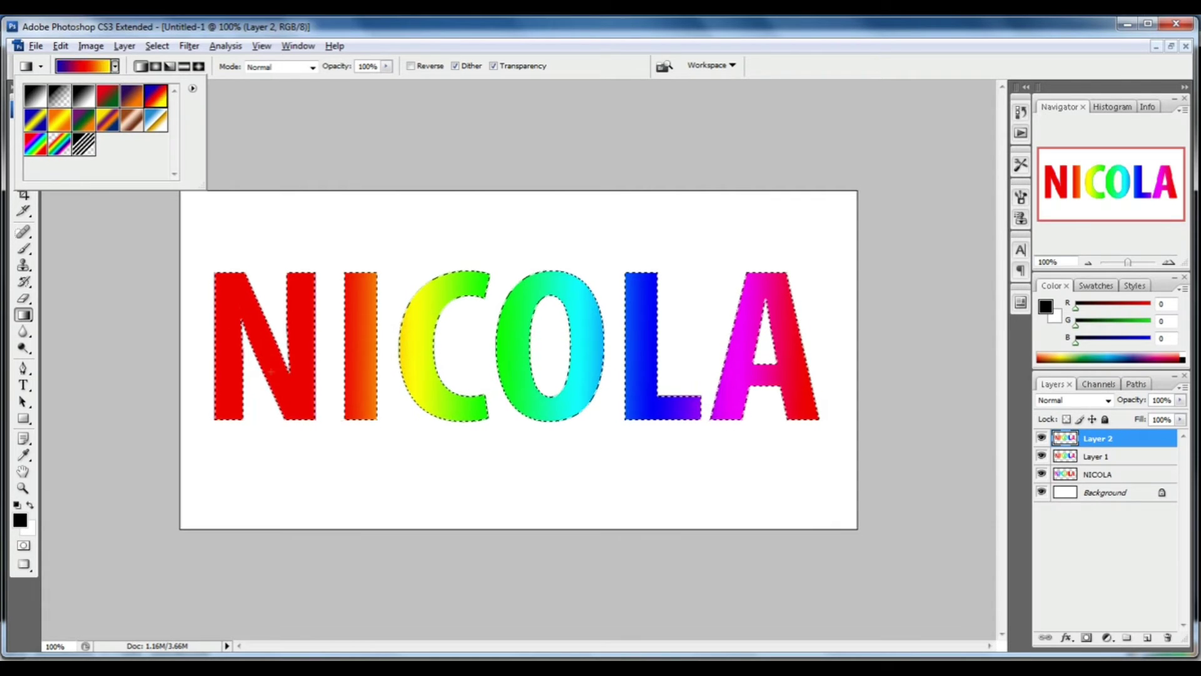
{"action": "left_click", "coordinate": [431, 338]}
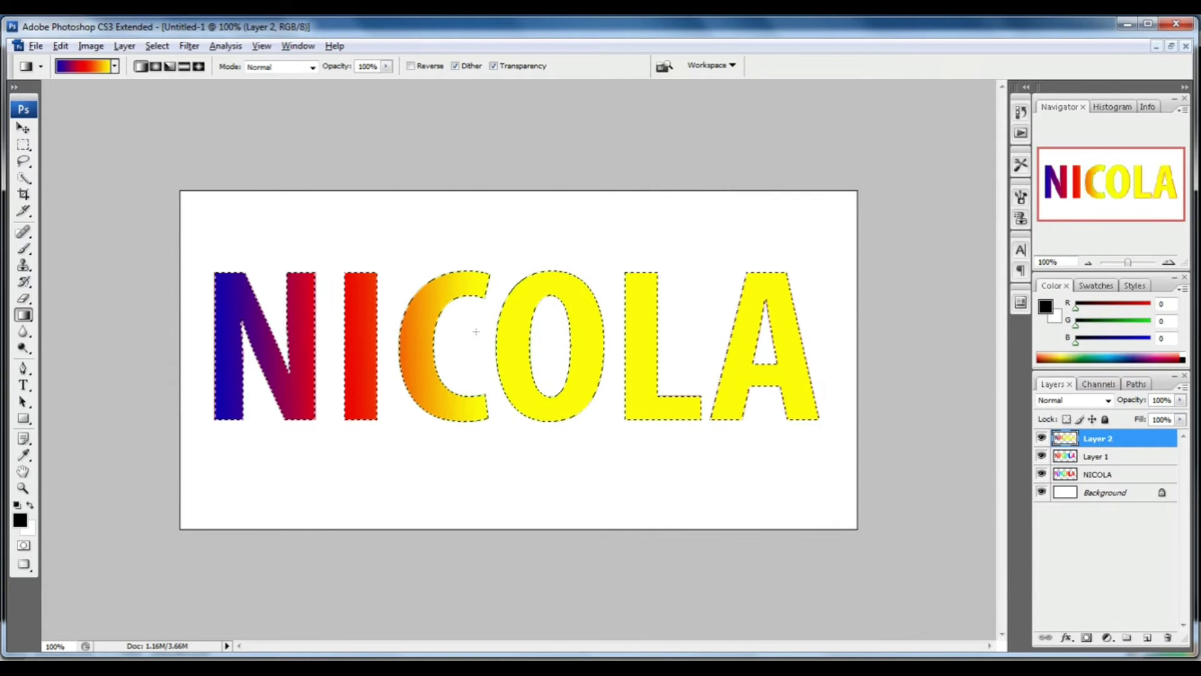
Duplicate to Layer 3, fill its letters with the gradient reversed, and deselect
{"action": "key", "text": "ctrl+j"}
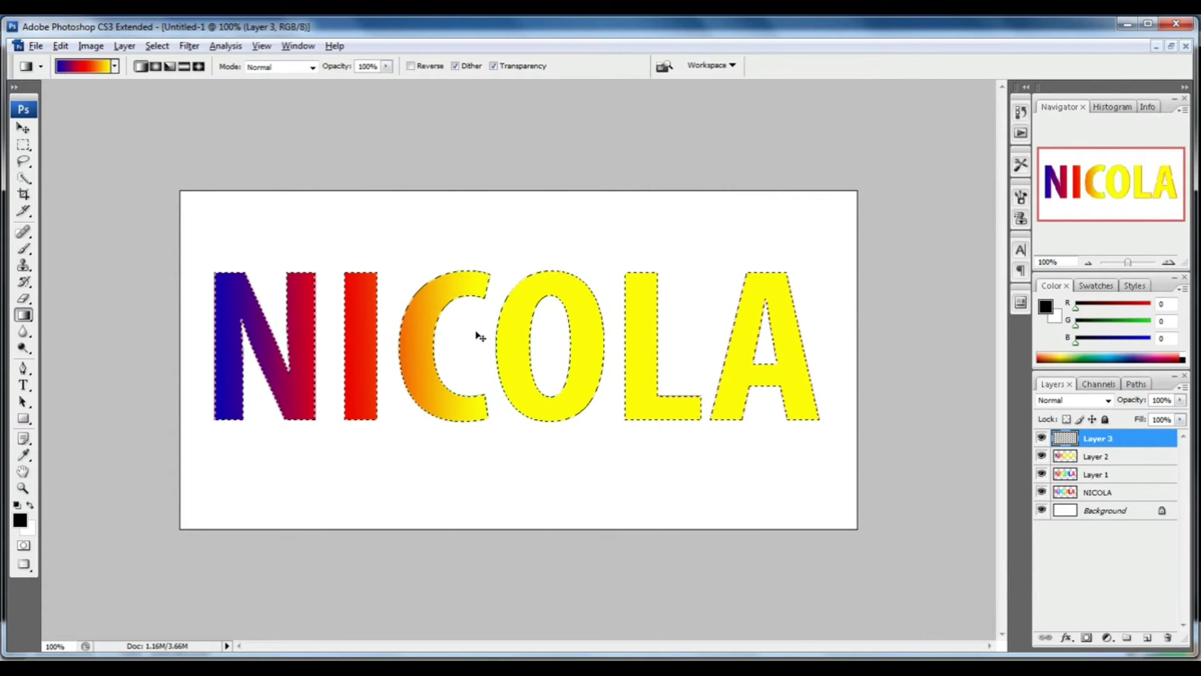
{"action": "left_click", "coordinate": [1064, 438], "text": "ctrl"}
{"action": "left_click_drag", "start_coordinate": [784, 382], "coordinate": [606, 357]}
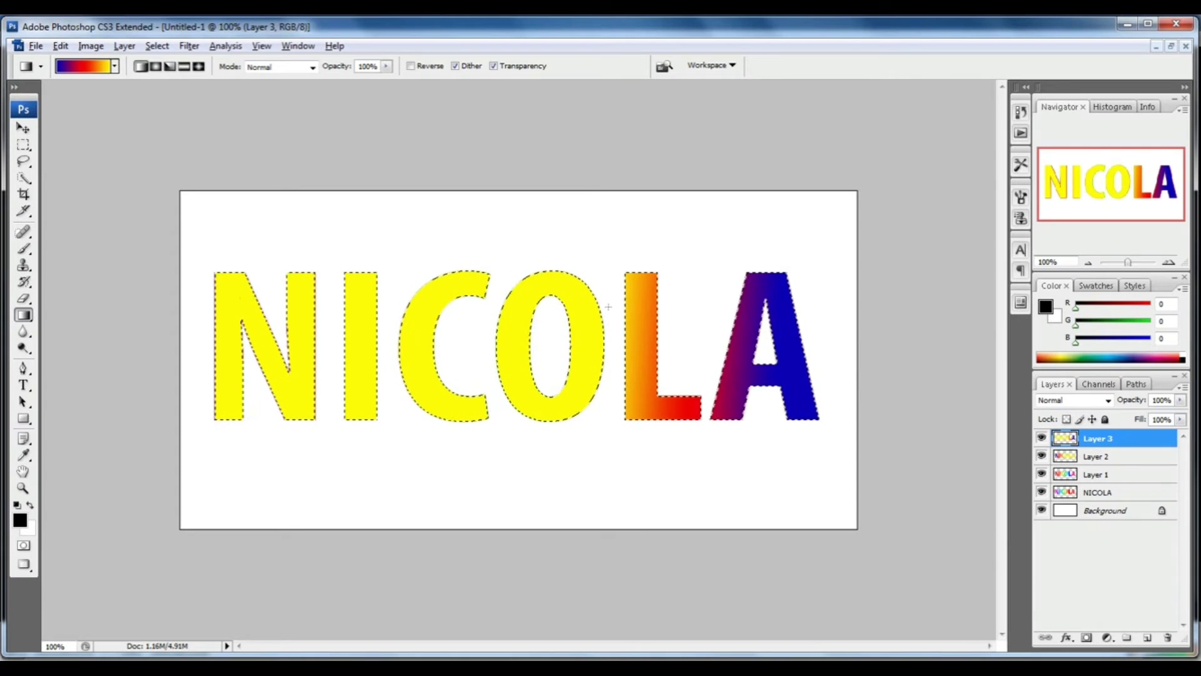
{"action": "key", "text": "ctrl+d"}
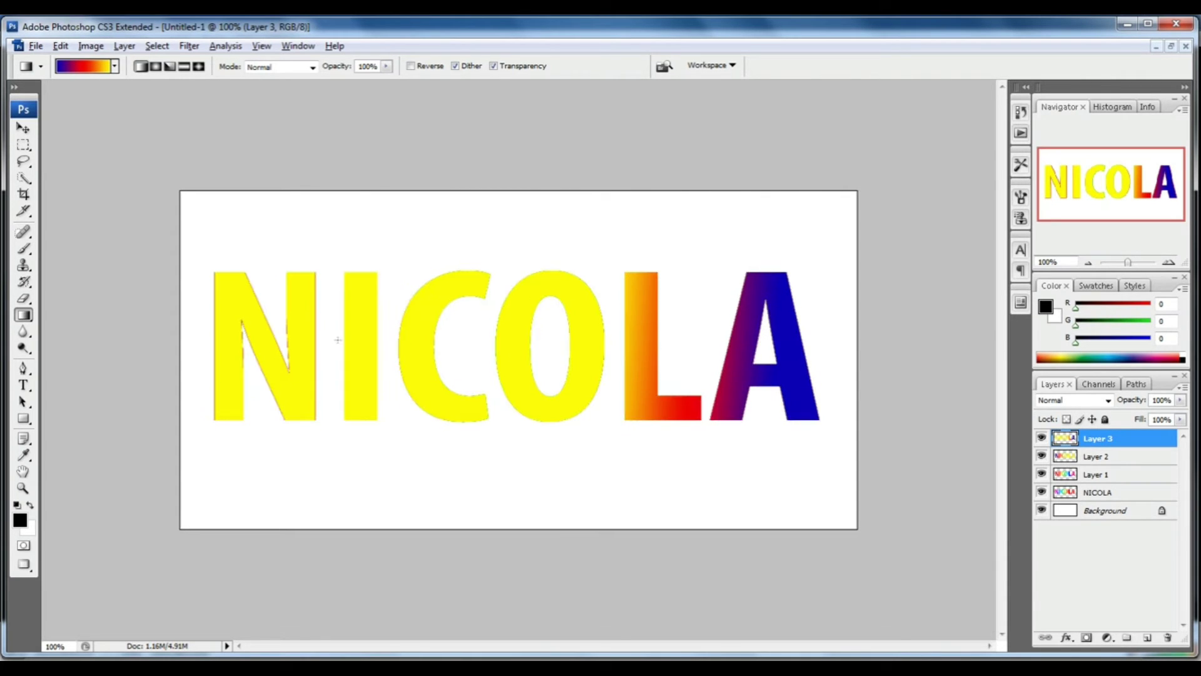
{"action": "key", "text": "v"}
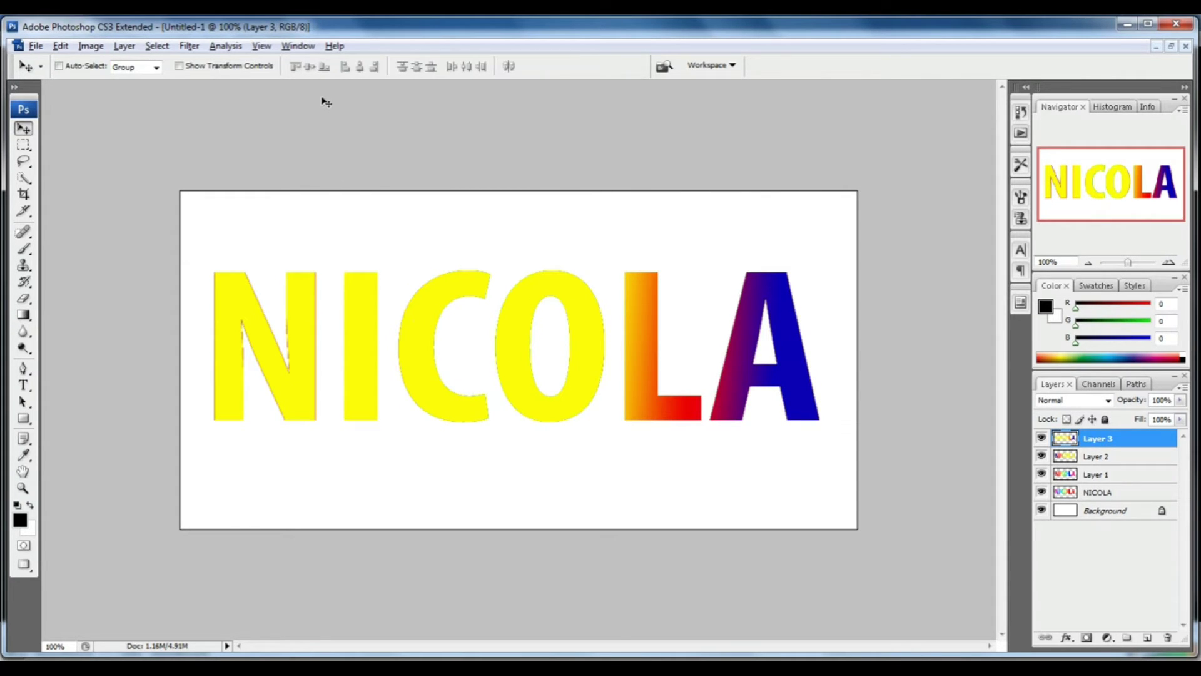
Show the Animation panel, select Layer 2, and duplicate the frame twice
{"action": "left_click", "coordinate": [298, 47]}
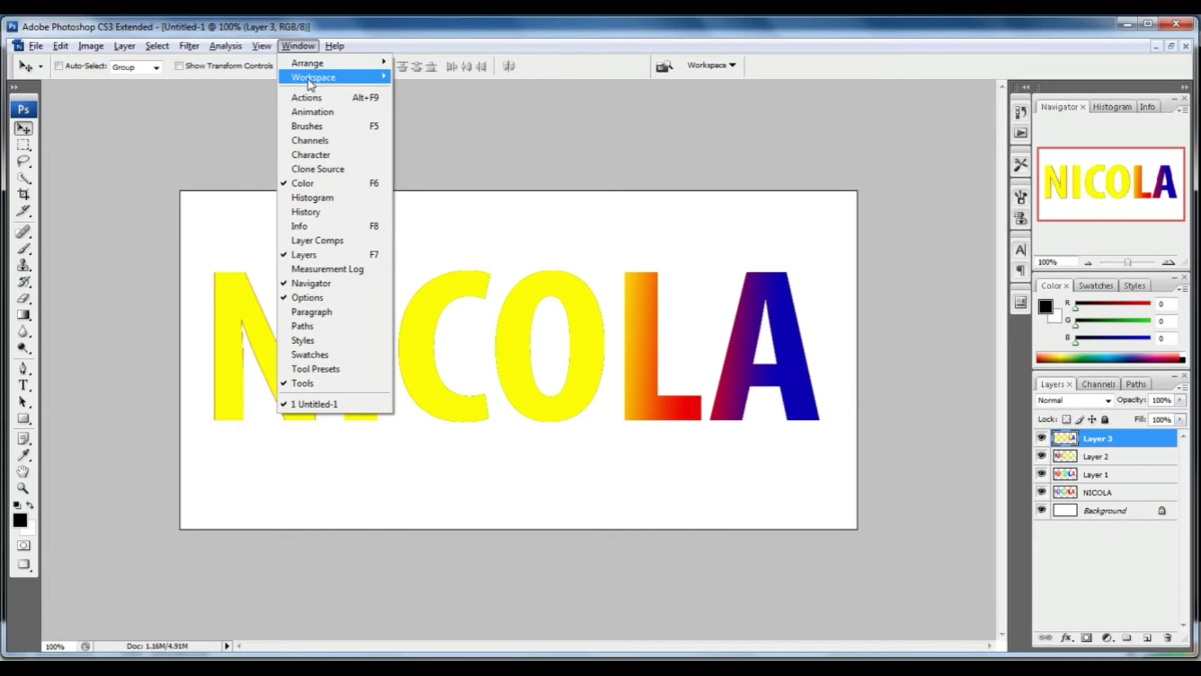
{"action": "left_click", "coordinate": [325, 112]}
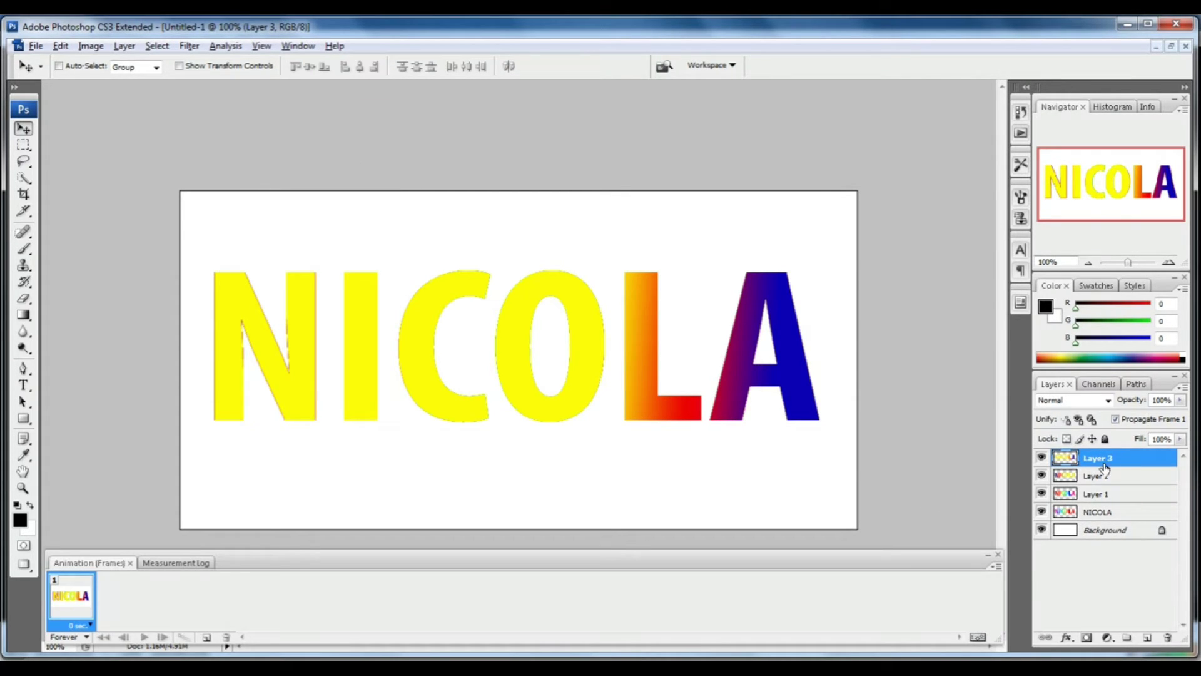
{"action": "left_click", "coordinate": [1086, 512]}
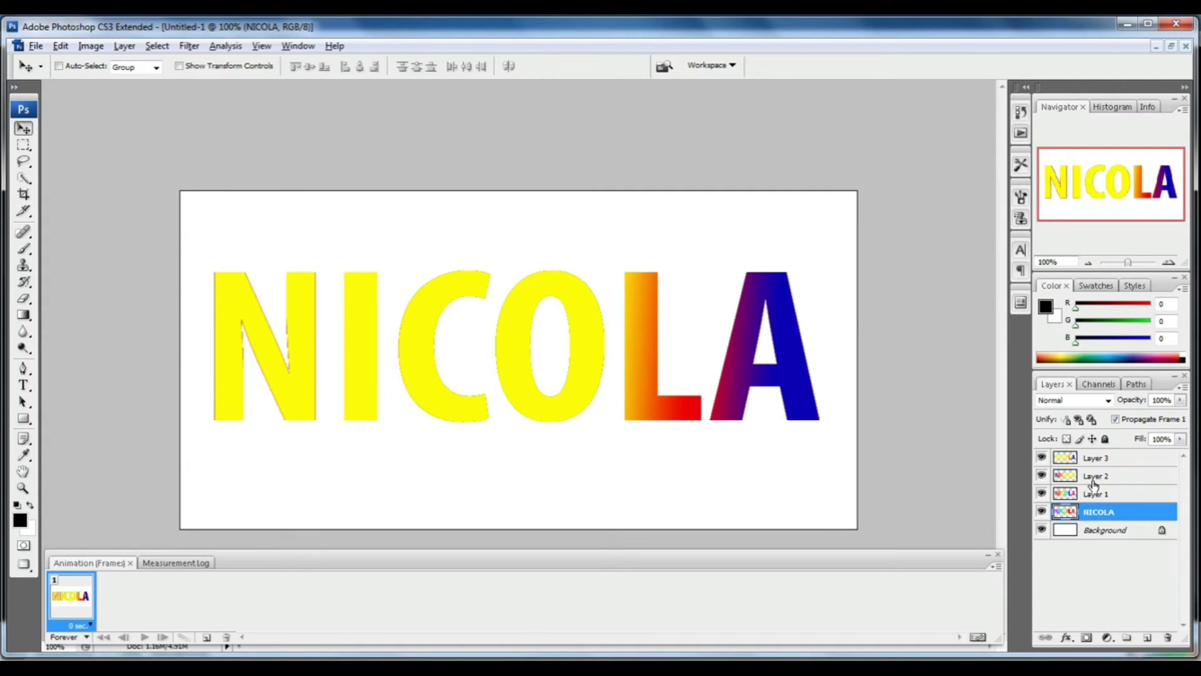
{"action": "left_click", "coordinate": [1093, 493]}
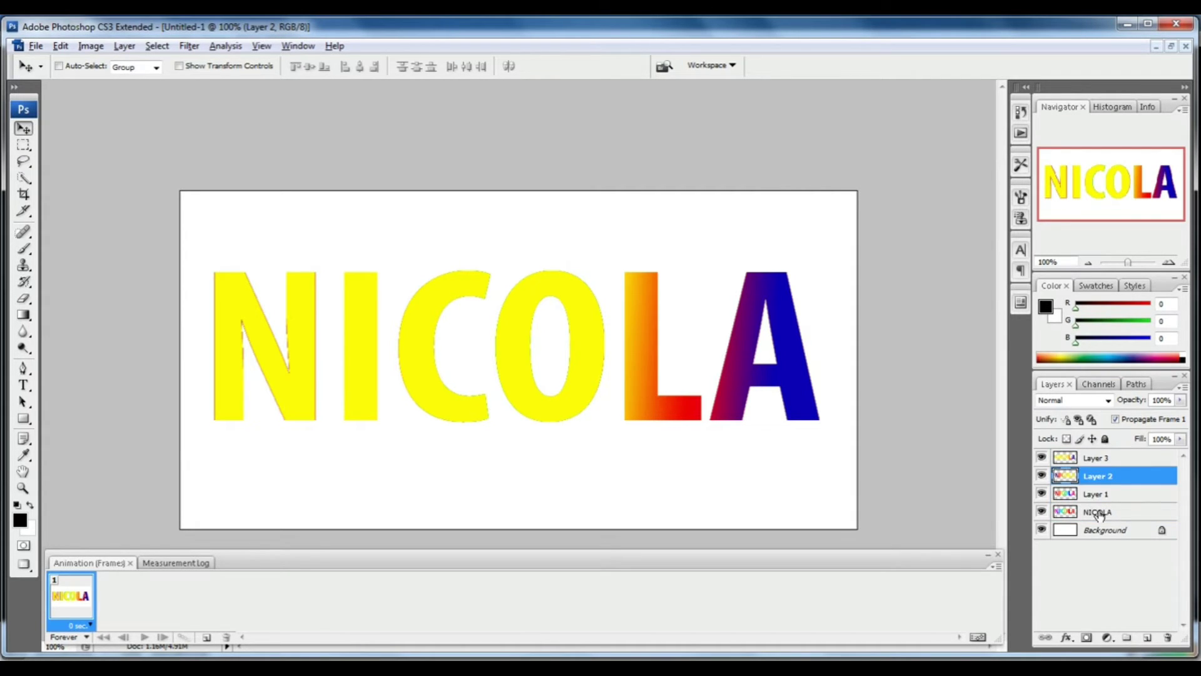
{"action": "left_click", "coordinate": [207, 637]}
{"action": "left_click", "coordinate": [206, 637]}
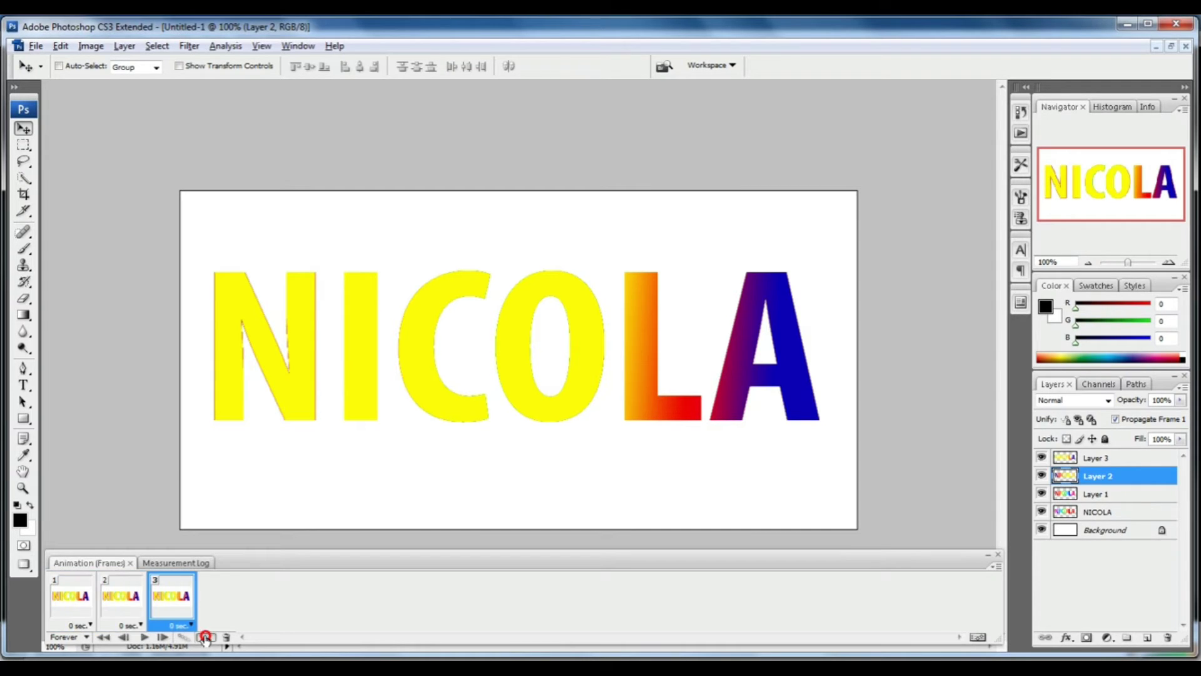
Make frame 1 show only the NICOLA layer and frame 2 show Layer 1
{"action": "left_click", "coordinate": [71, 599]}
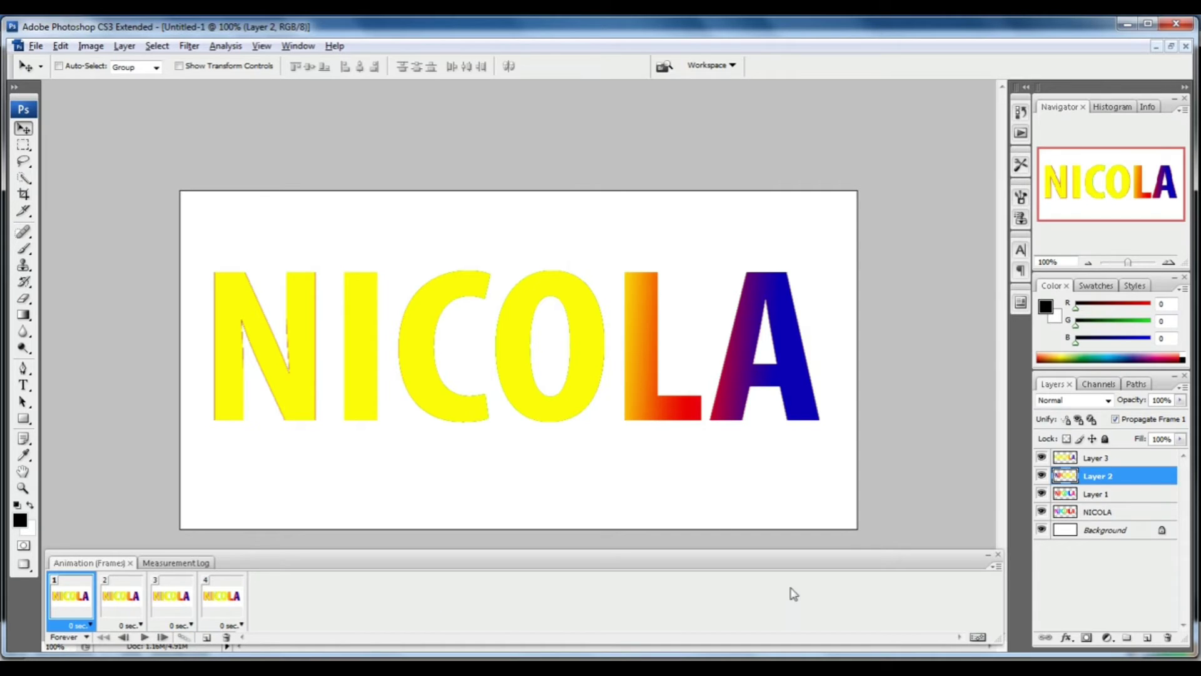
{"action": "left_click", "coordinate": [1041, 457]}
{"action": "left_click", "coordinate": [1041, 494]}
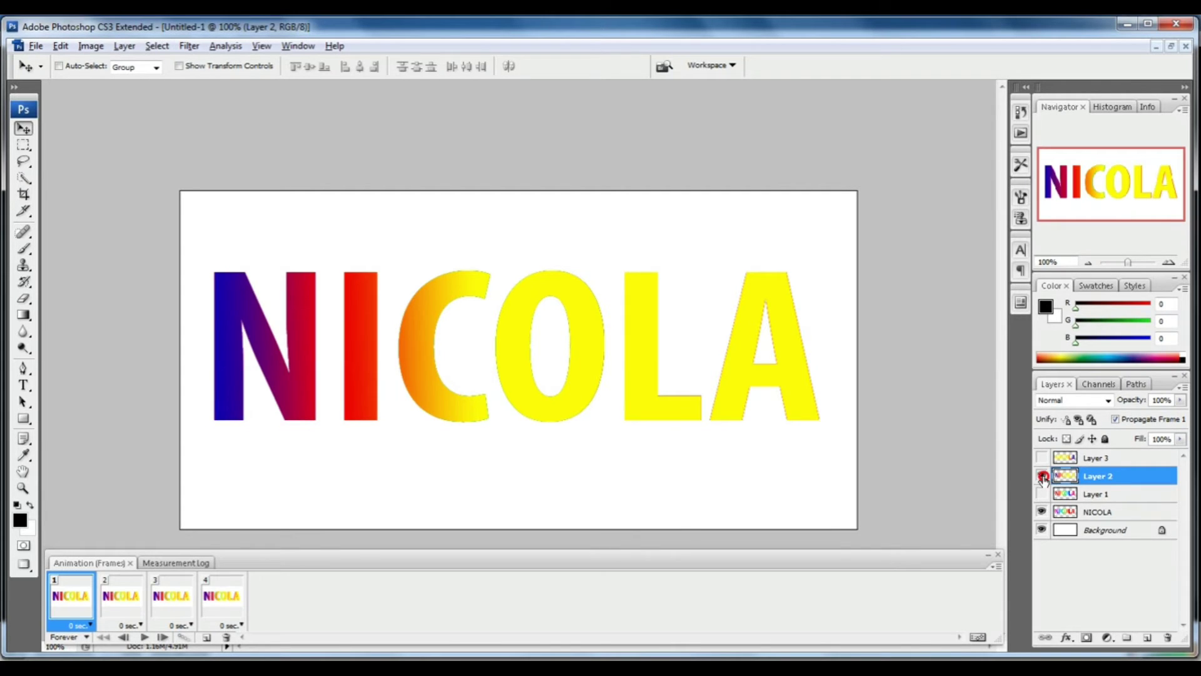
{"action": "left_click", "coordinate": [1041, 475]}
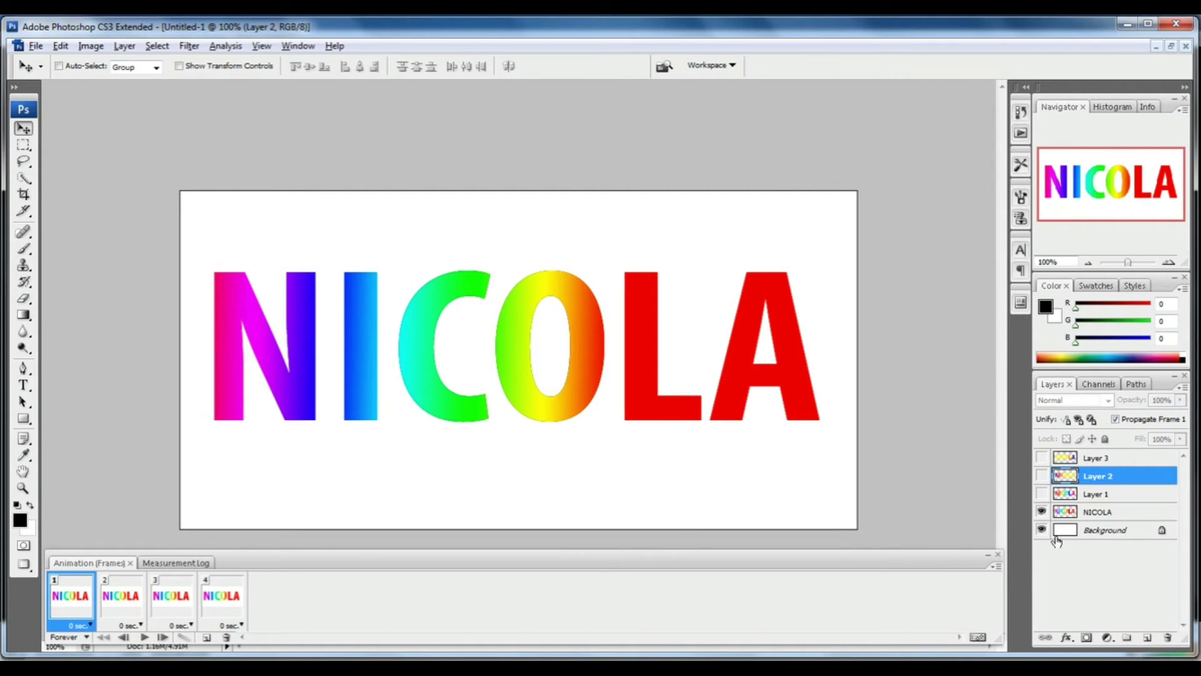
{"action": "left_click", "coordinate": [125, 602]}
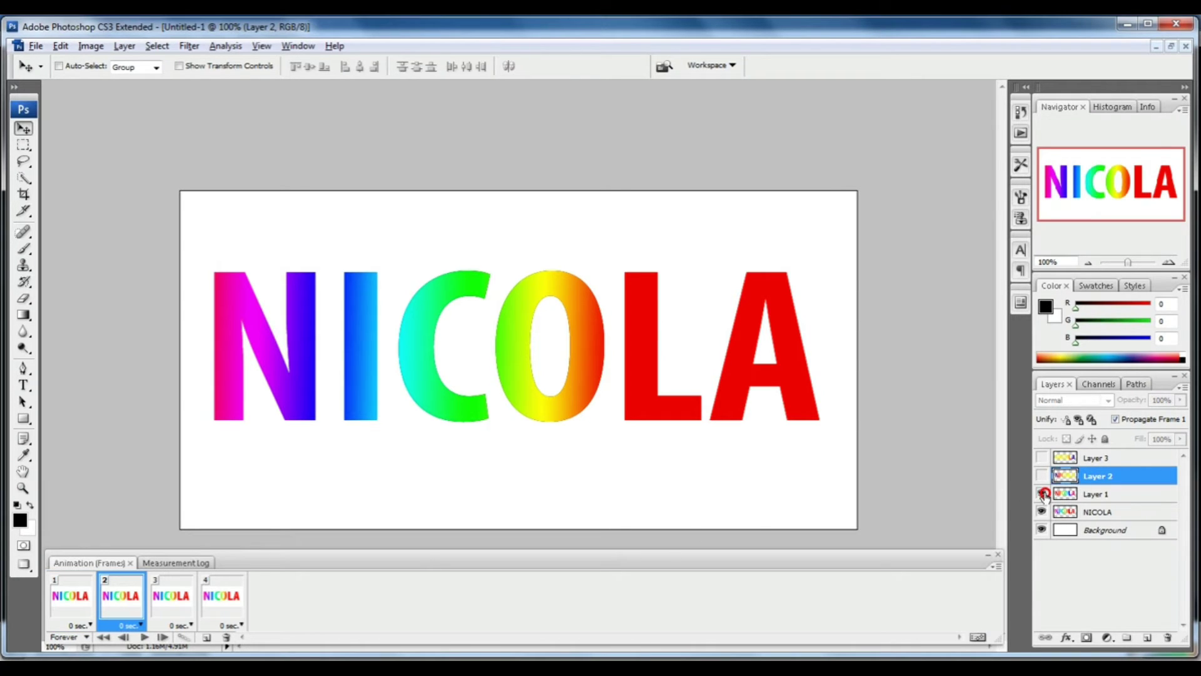
{"action": "left_click", "coordinate": [1042, 494]}
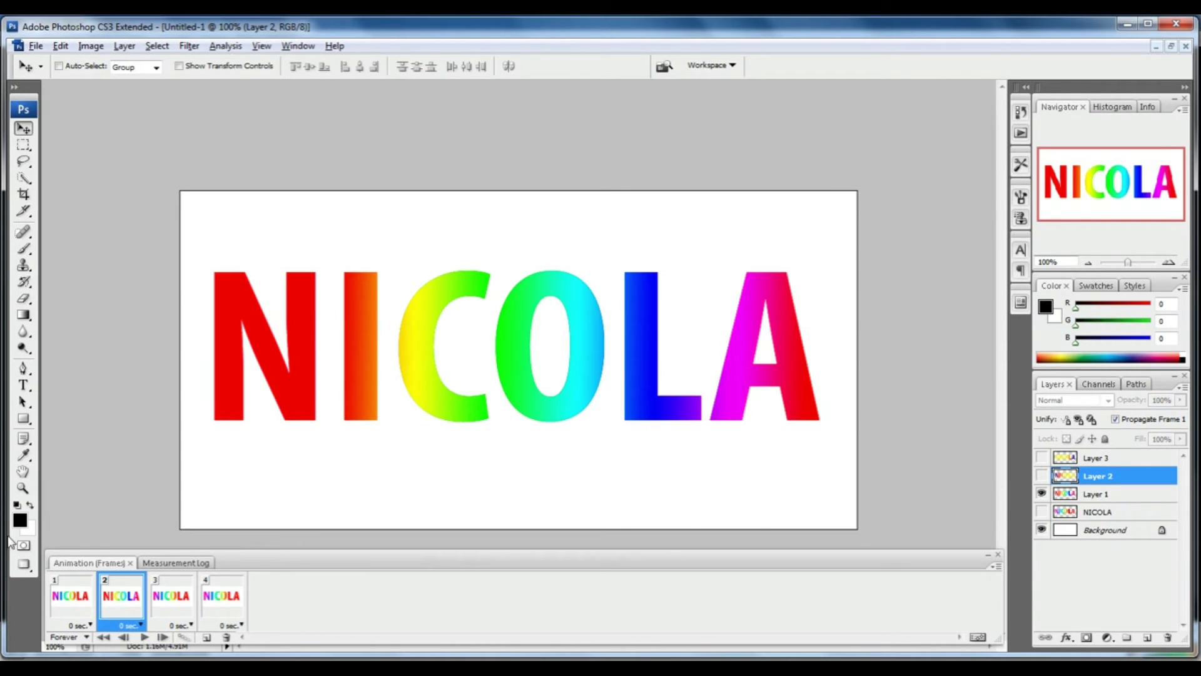
Make frame 3 show Layer 2 and frame 4 show Layer 3, then play the animation
{"action": "left_click", "coordinate": [167, 597]}
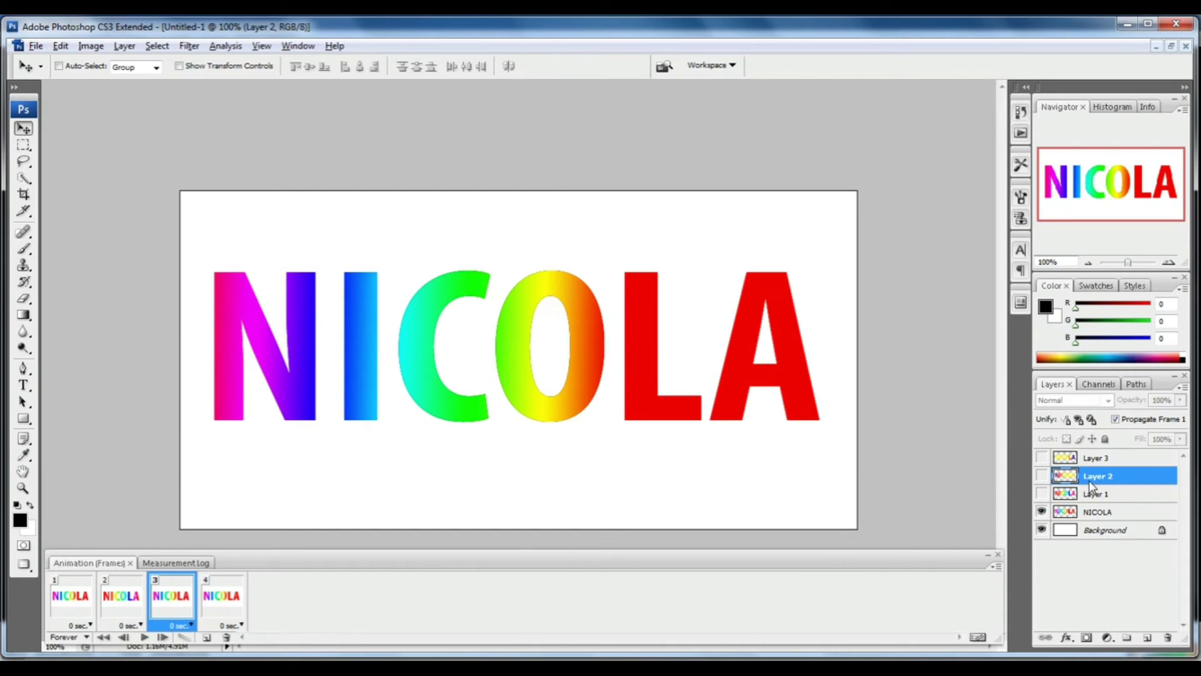
{"action": "left_click", "coordinate": [1042, 476]}
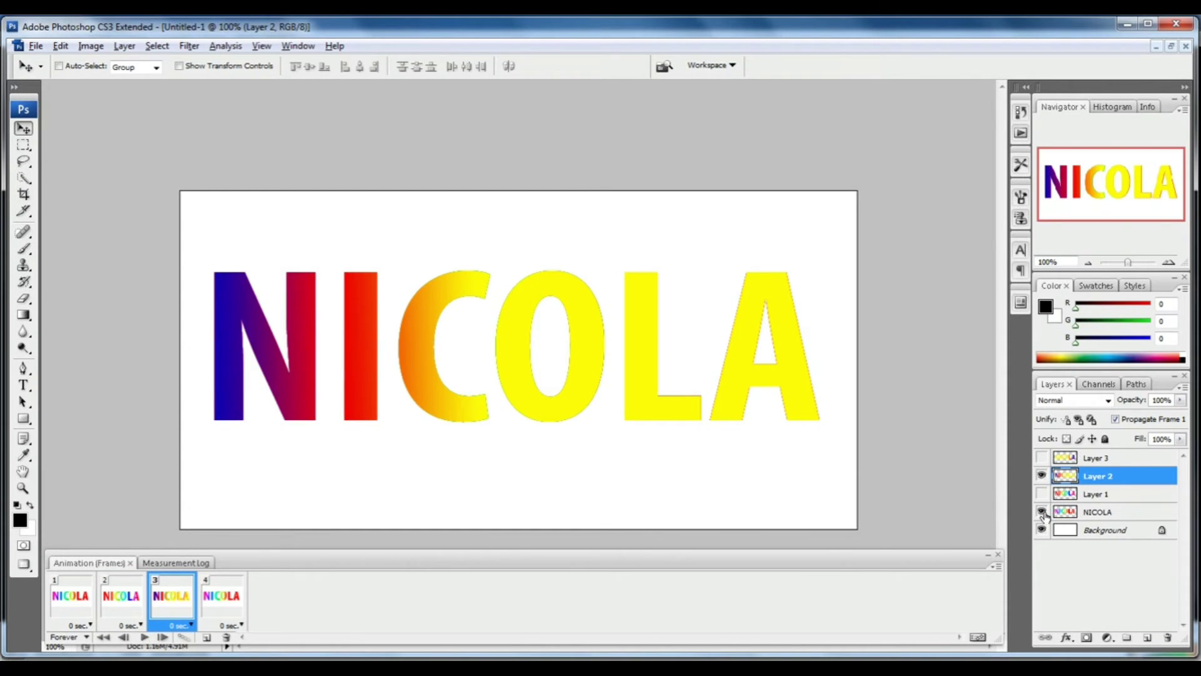
{"action": "left_click", "coordinate": [234, 604]}
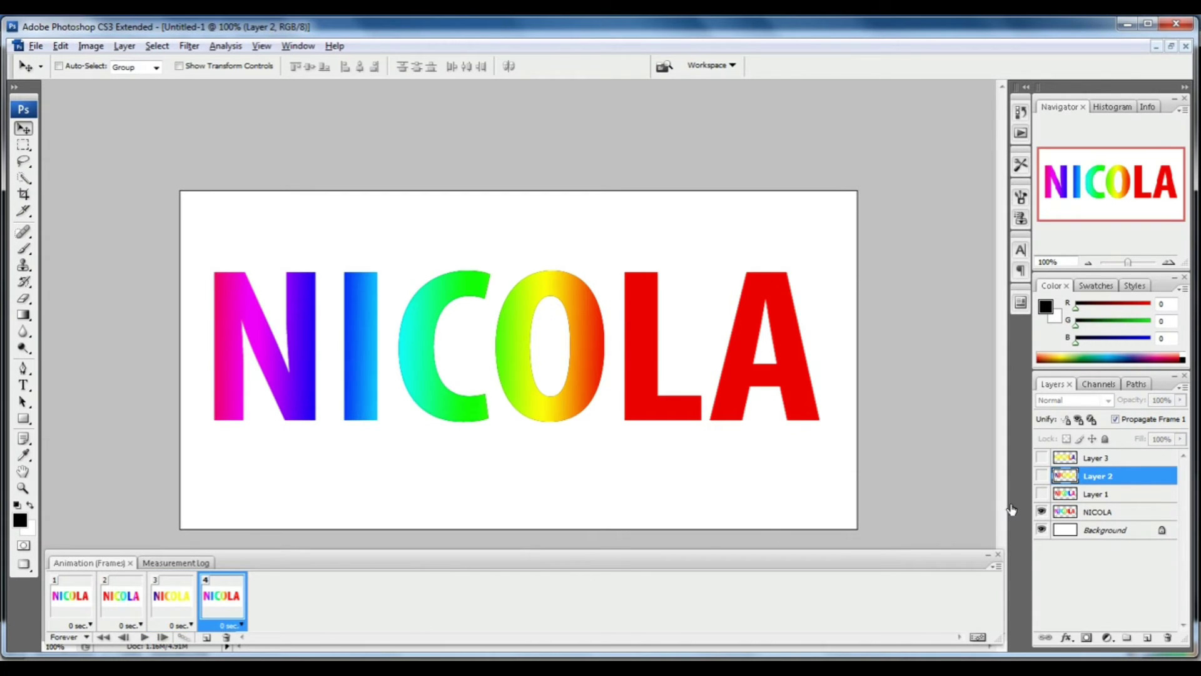
{"action": "left_click", "coordinate": [1042, 458]}
{"action": "left_click", "coordinate": [1042, 511]}
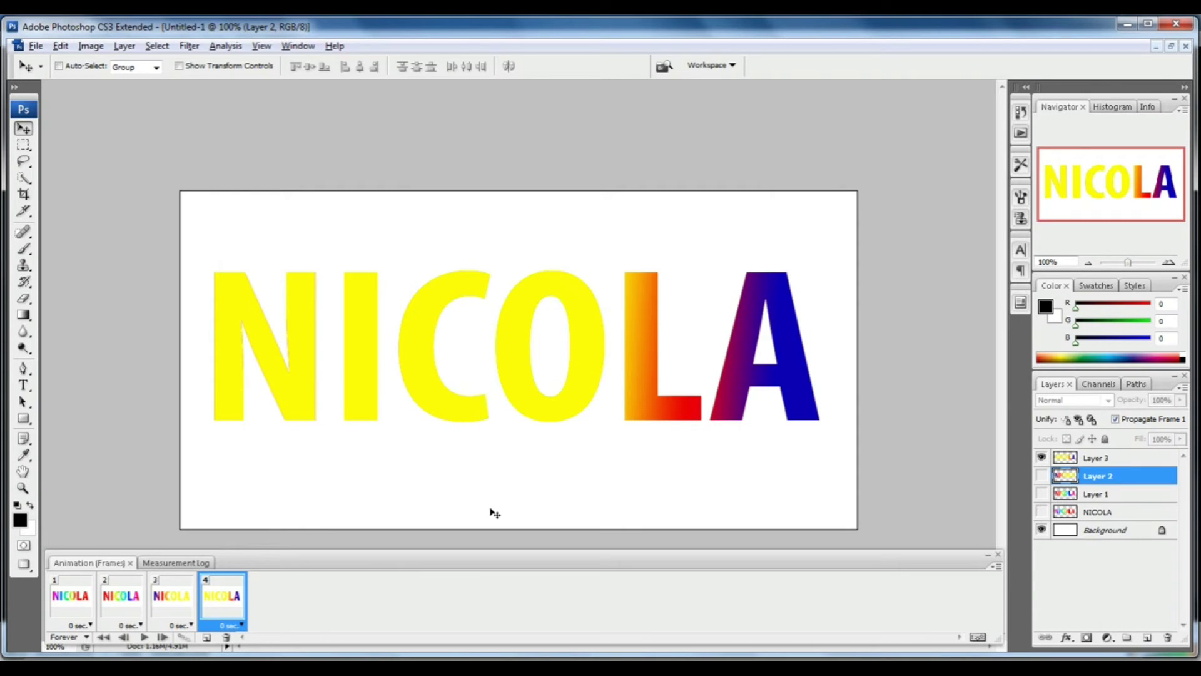
{"action": "left_click", "coordinate": [144, 637]}
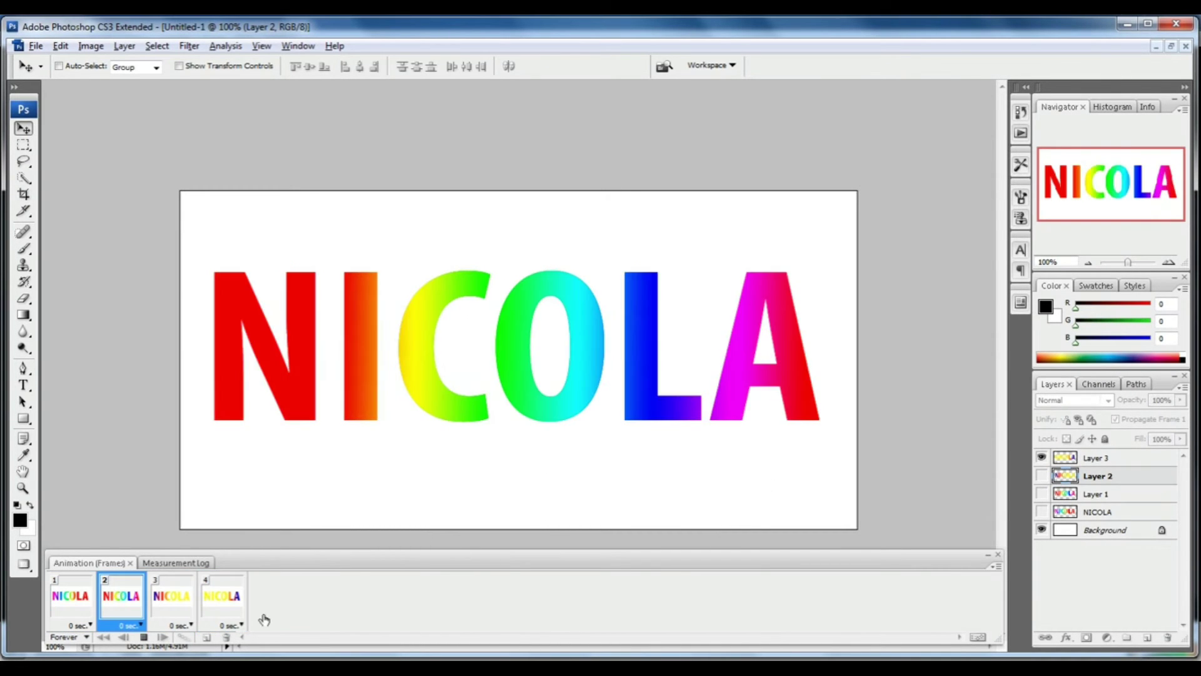
Set all four frames to a 0.2-second delay and preview the playback
{"action": "left_click", "coordinate": [144, 637]}
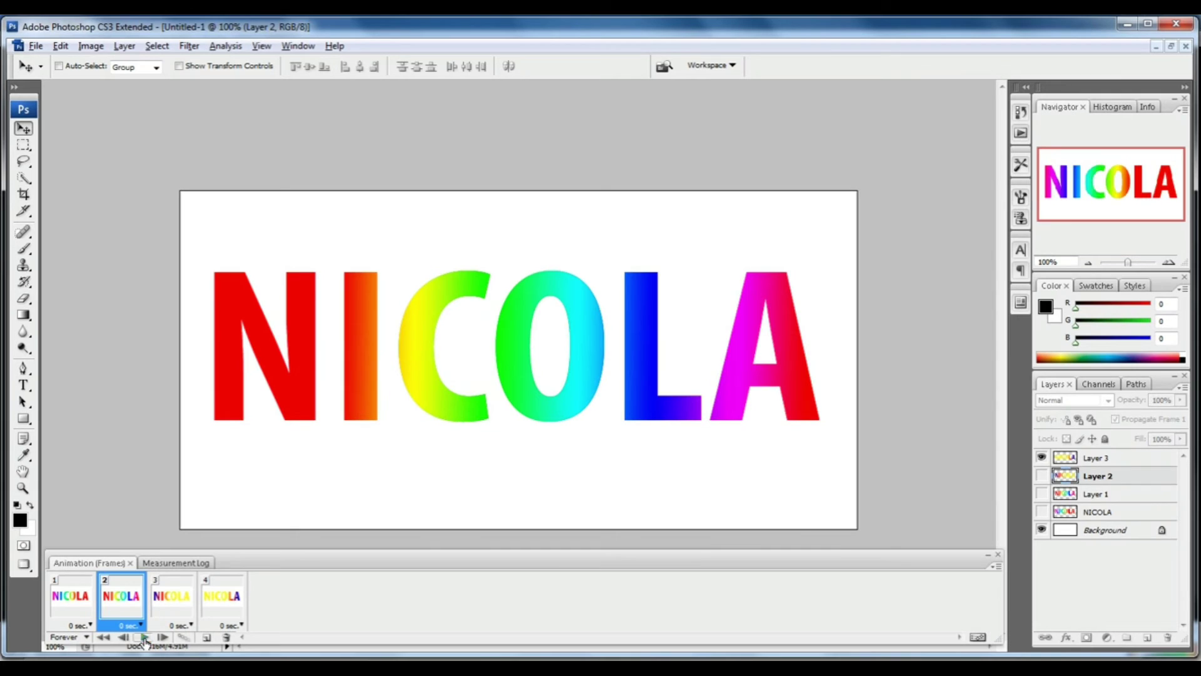
{"action": "left_click", "coordinate": [236, 598], "text": "shift"}
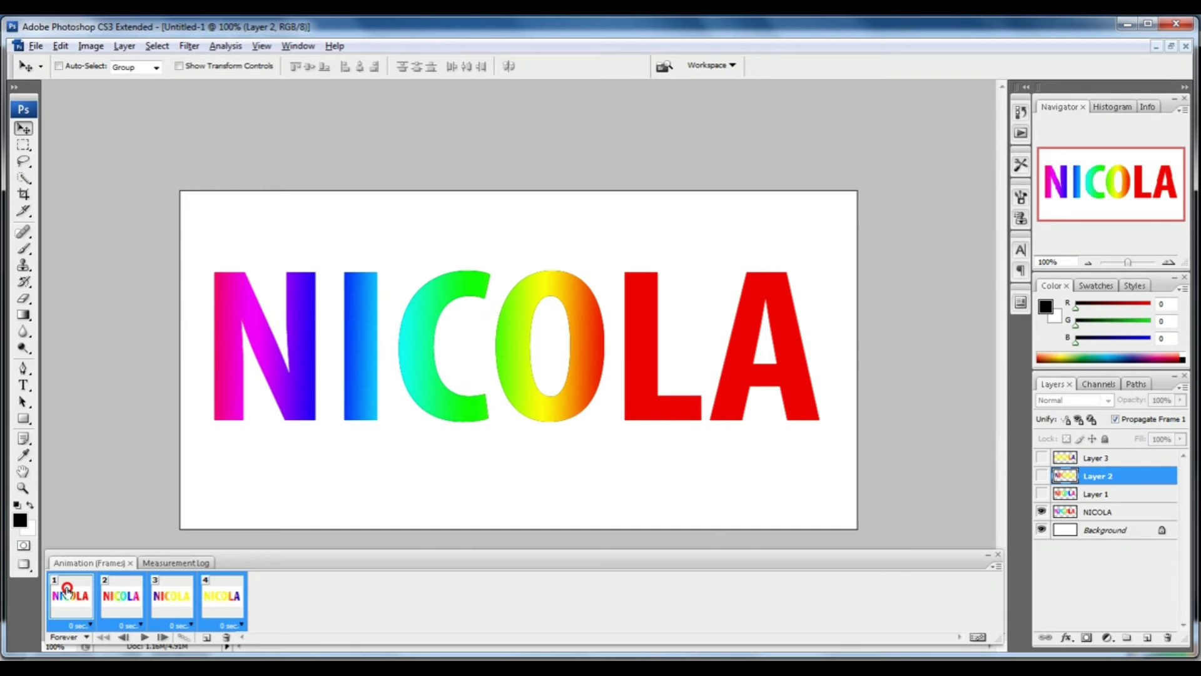
{"action": "left_click", "coordinate": [68, 591]}
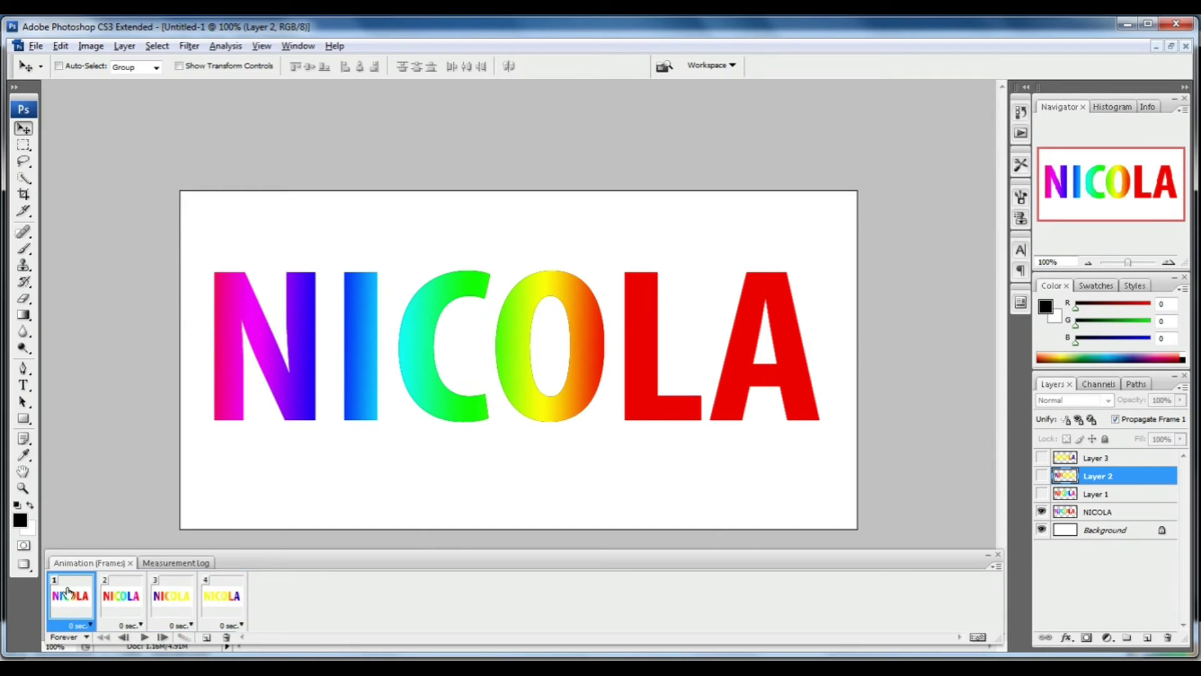
{"action": "left_click", "coordinate": [233, 604], "text": "shift"}
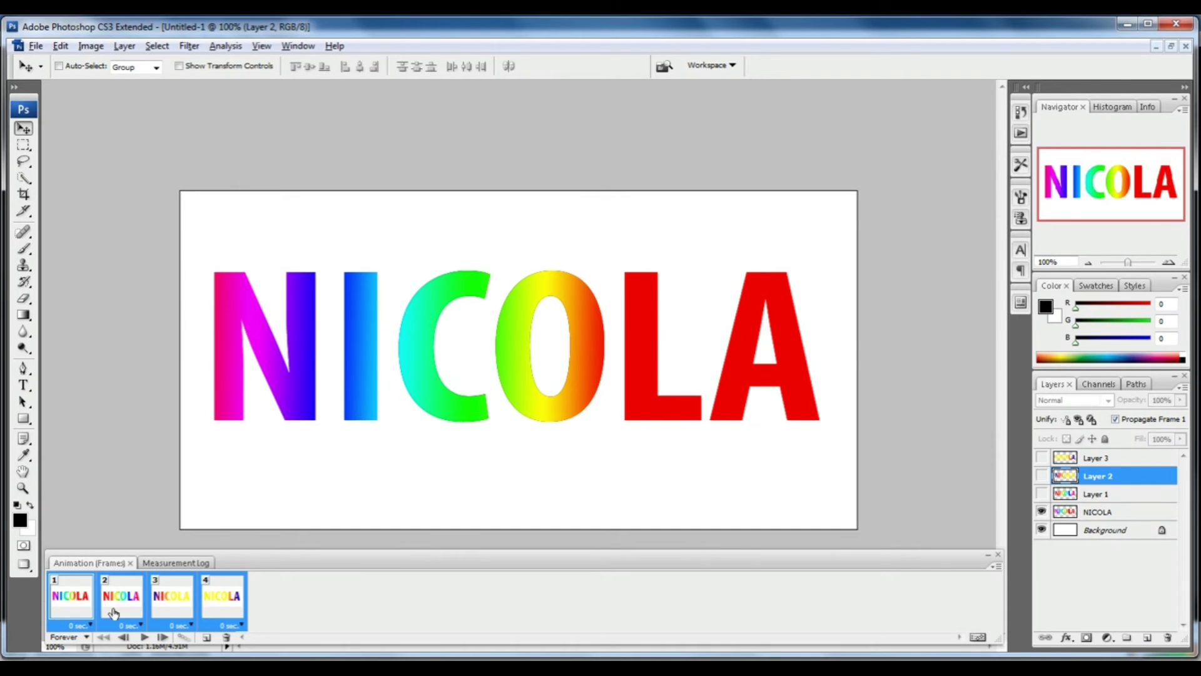
{"action": "left_click", "coordinate": [242, 626]}
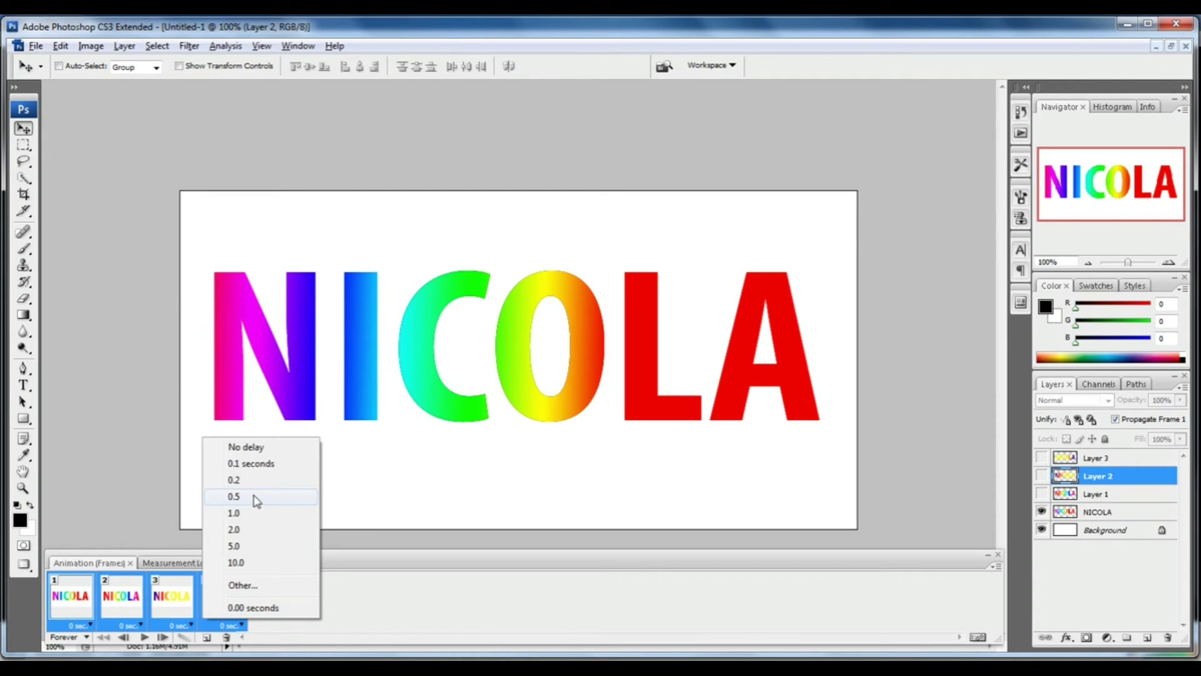
{"action": "left_click", "coordinate": [248, 487]}
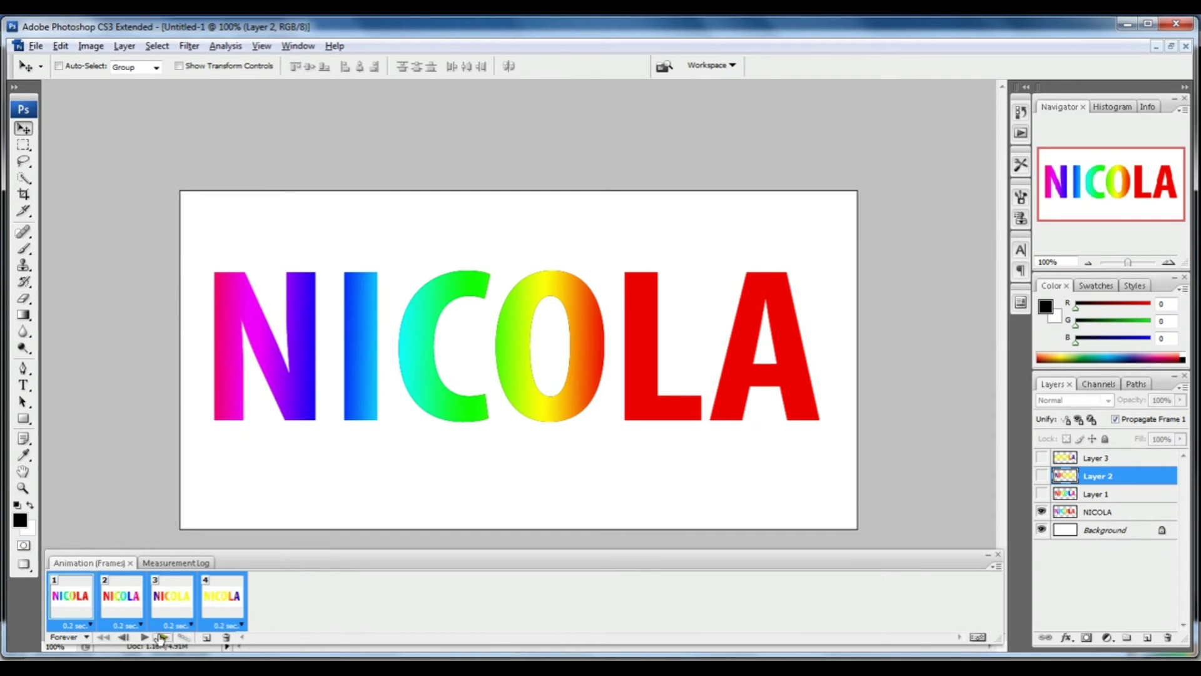
{"action": "left_click", "coordinate": [141, 638]}
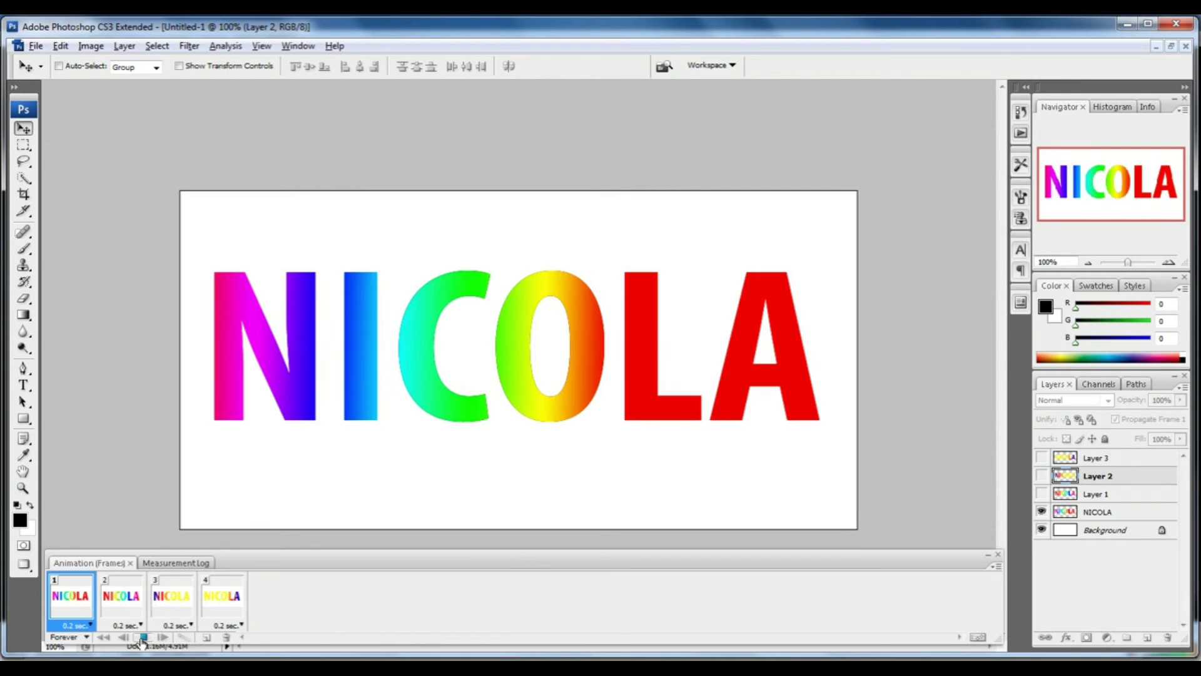
{"action": "left_click", "coordinate": [141, 638]}
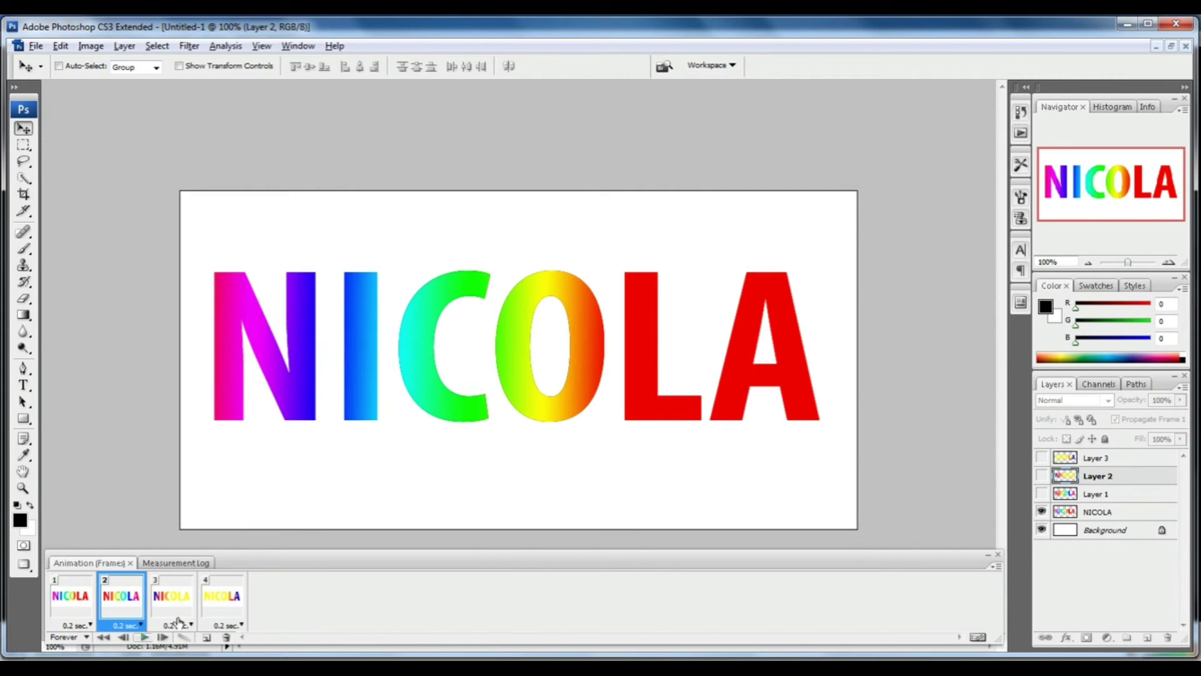
Give frame 4 a 0.5-second delay
{"action": "left_click", "coordinate": [91, 606]}
{"action": "left_click", "coordinate": [237, 619]}
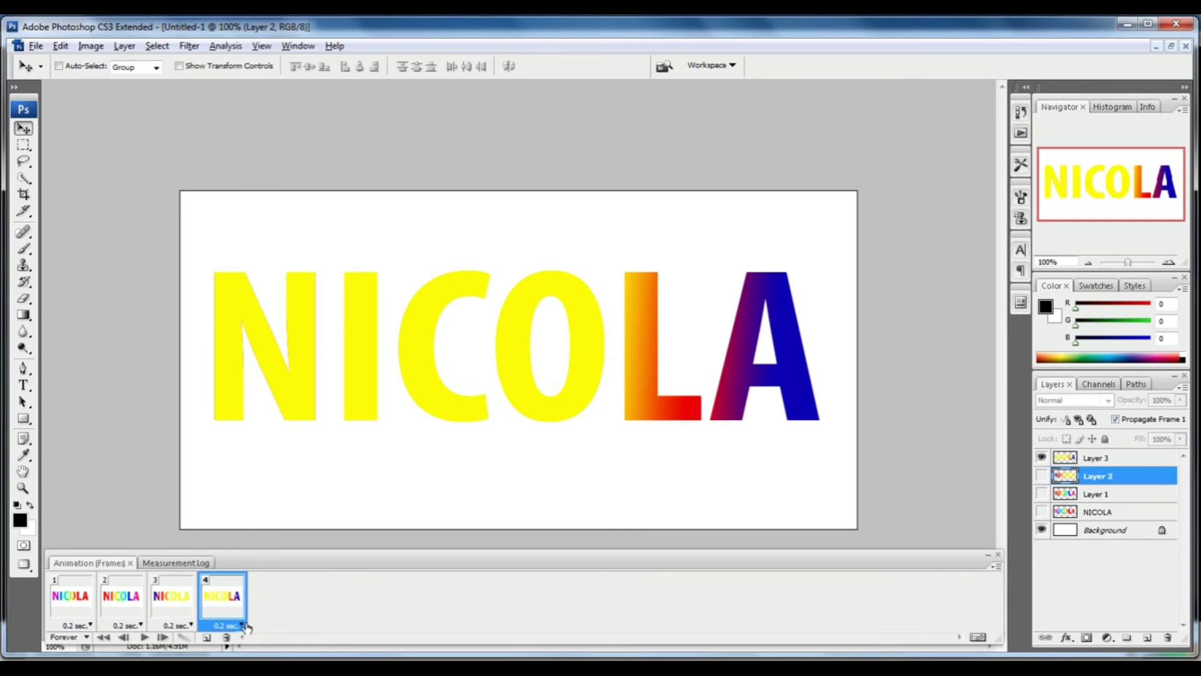
{"action": "left_click", "coordinate": [241, 625]}
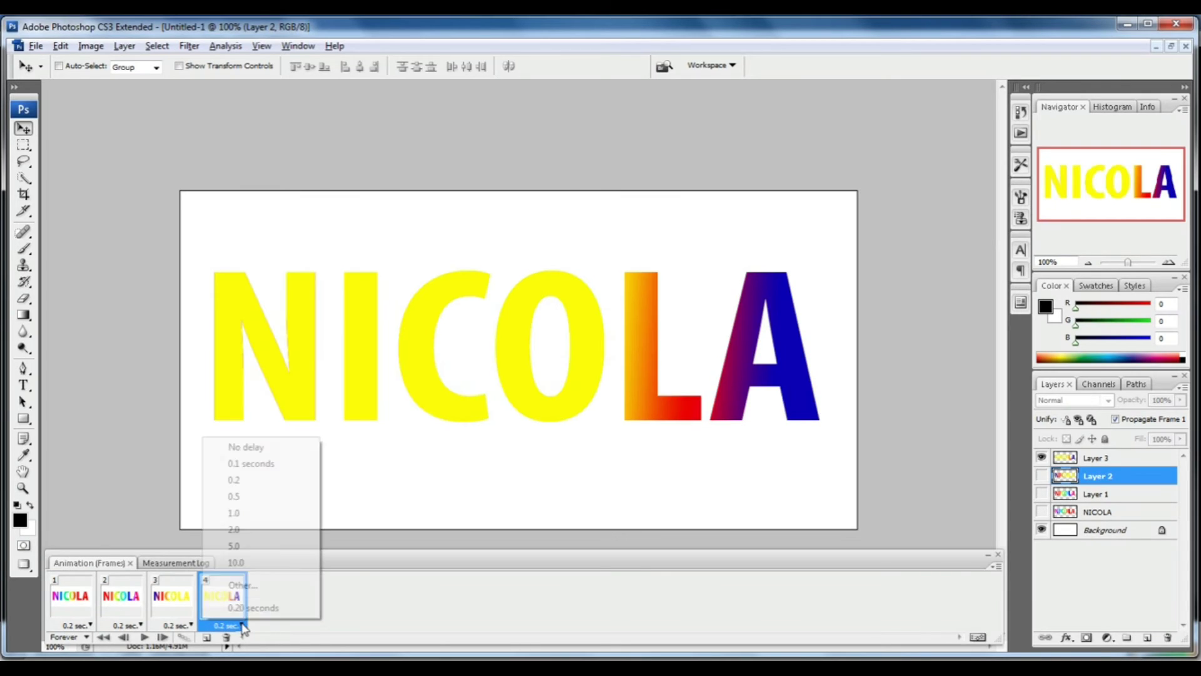
{"action": "left_click", "coordinate": [255, 499]}
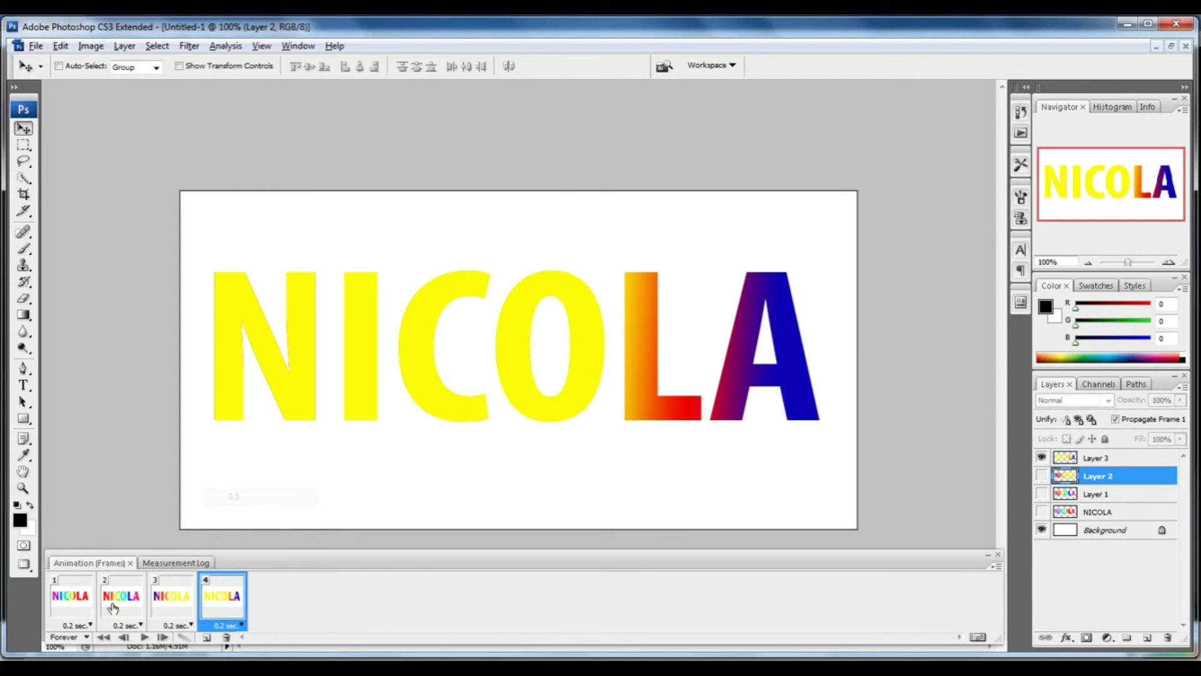
Set frames 1–3 to No delay and play the animation again
{"action": "left_click", "coordinate": [167, 600]}
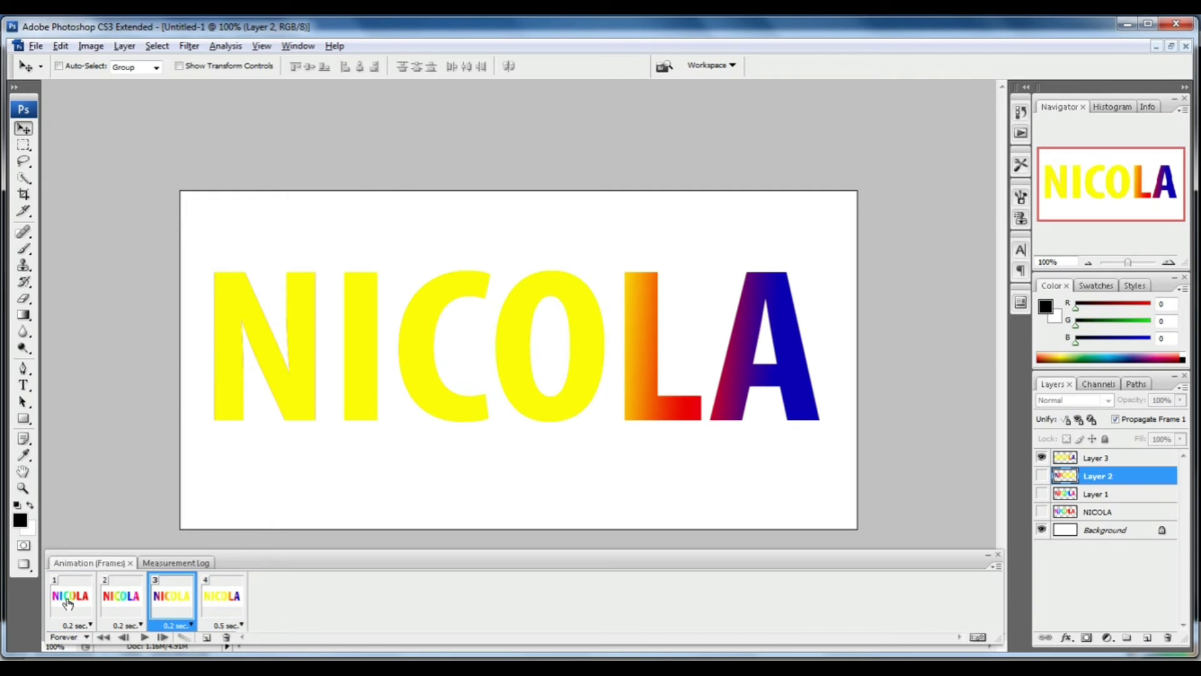
{"action": "left_click", "coordinate": [67, 594], "text": "shift"}
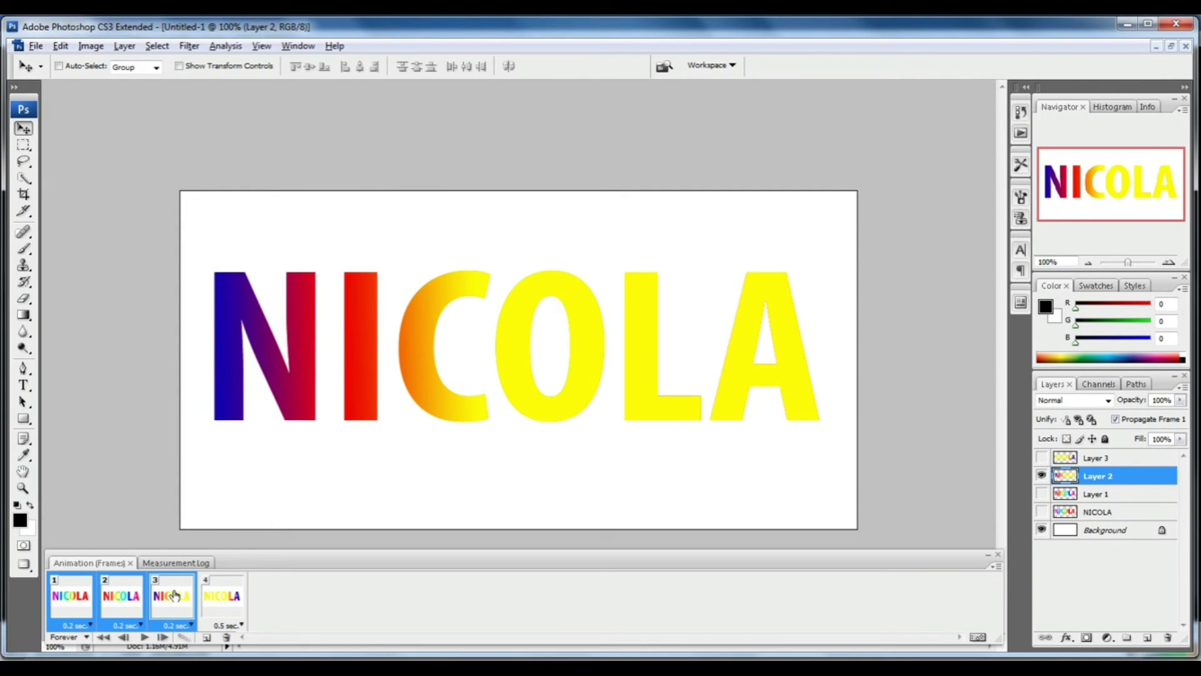
{"action": "right_click", "coordinate": [174, 595]}
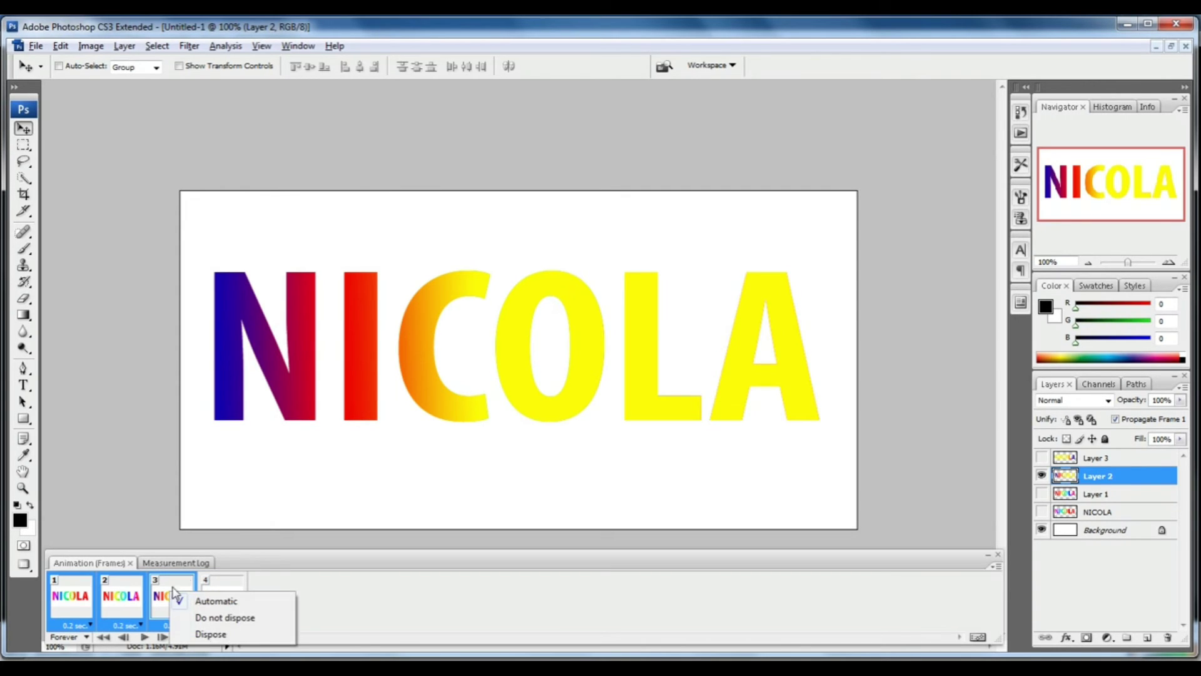
{"action": "left_click", "coordinate": [166, 628]}
{"action": "left_click", "coordinate": [190, 625]}
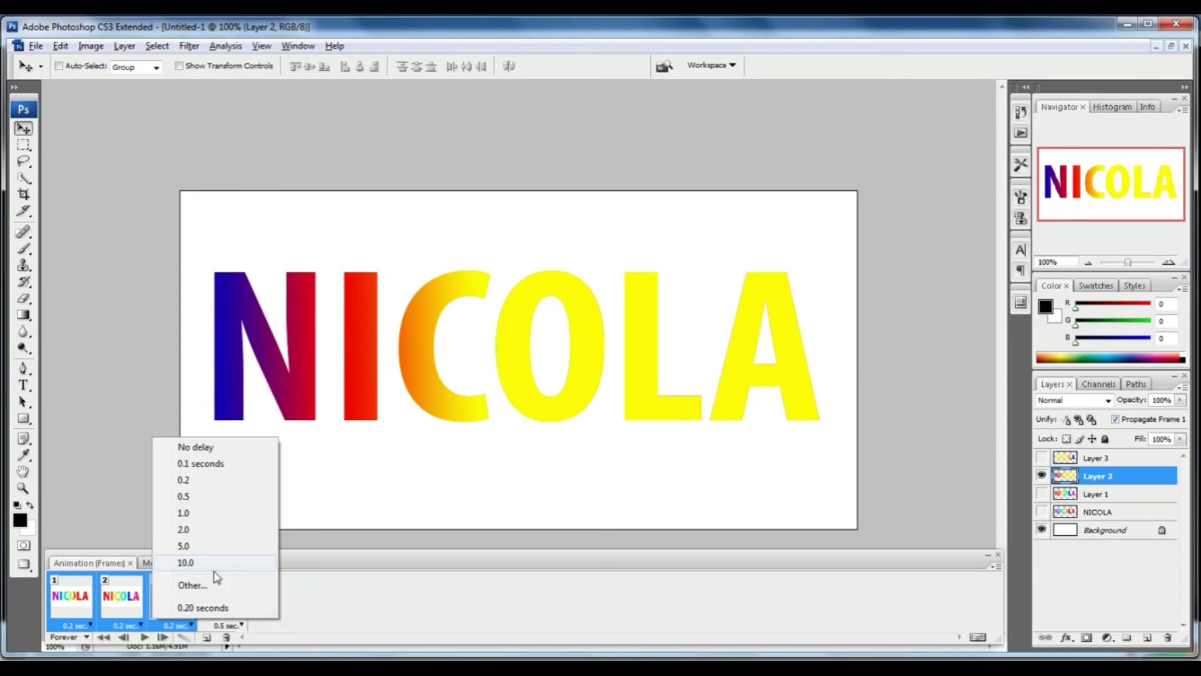
{"action": "left_click", "coordinate": [208, 448]}
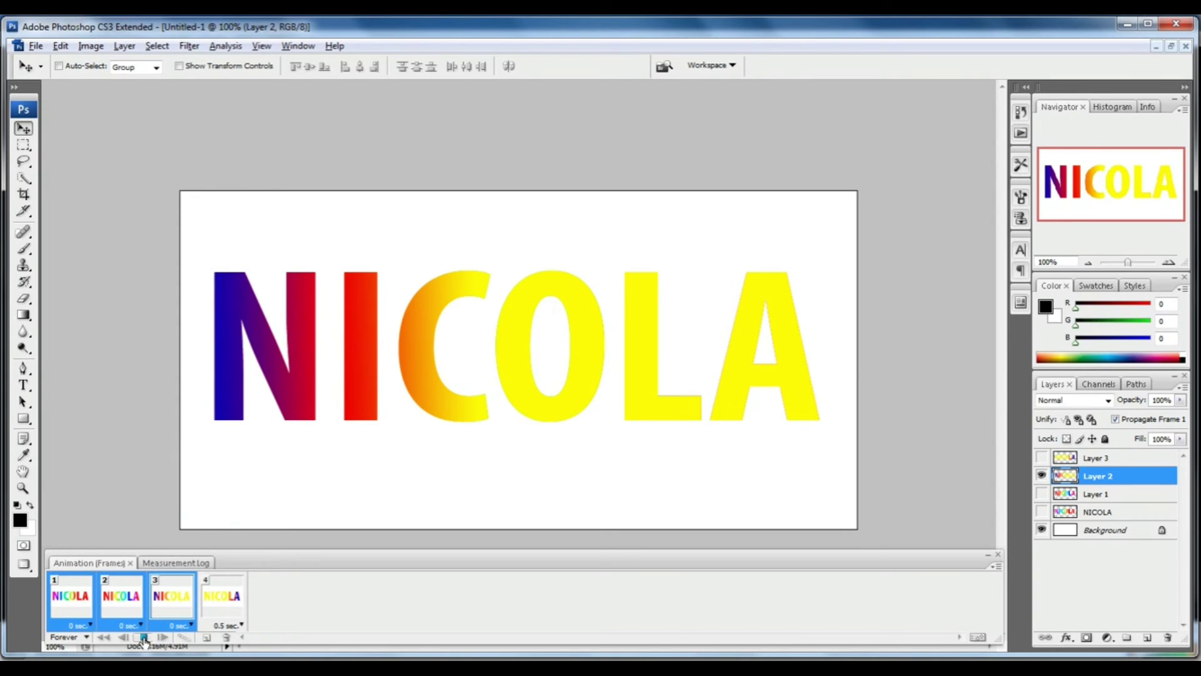
{"action": "left_click", "coordinate": [144, 637]}
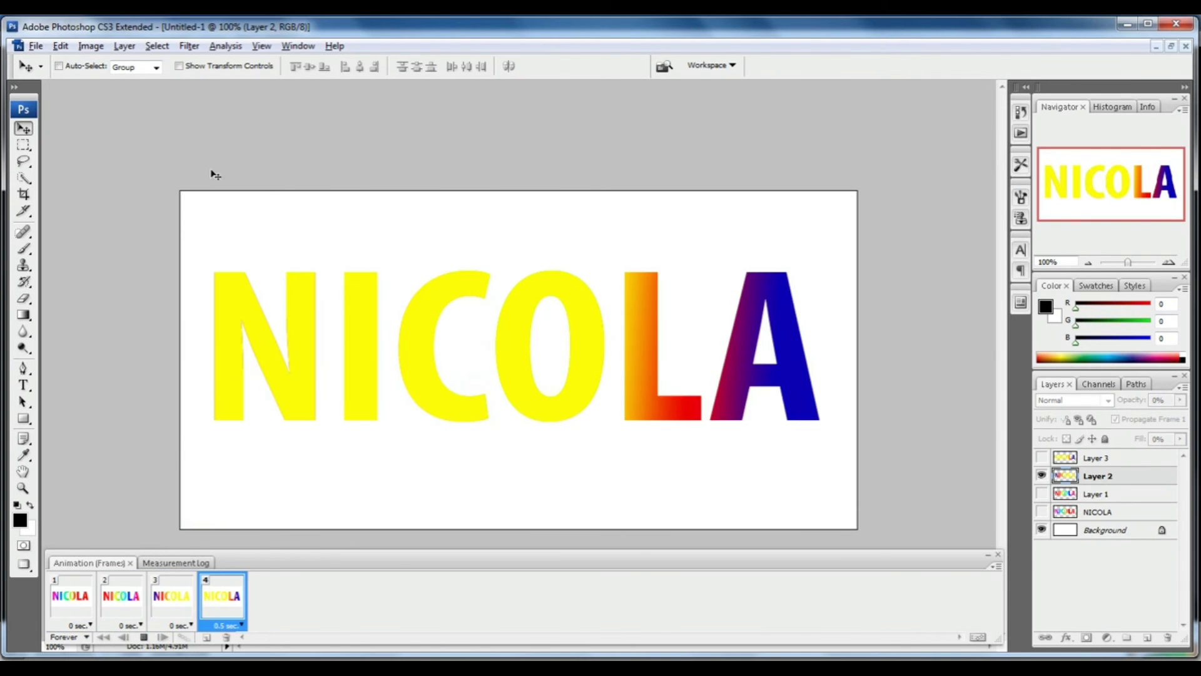
Export through Save for Web & Devices with GIF as the output format
{"action": "left_click", "coordinate": [37, 47]}
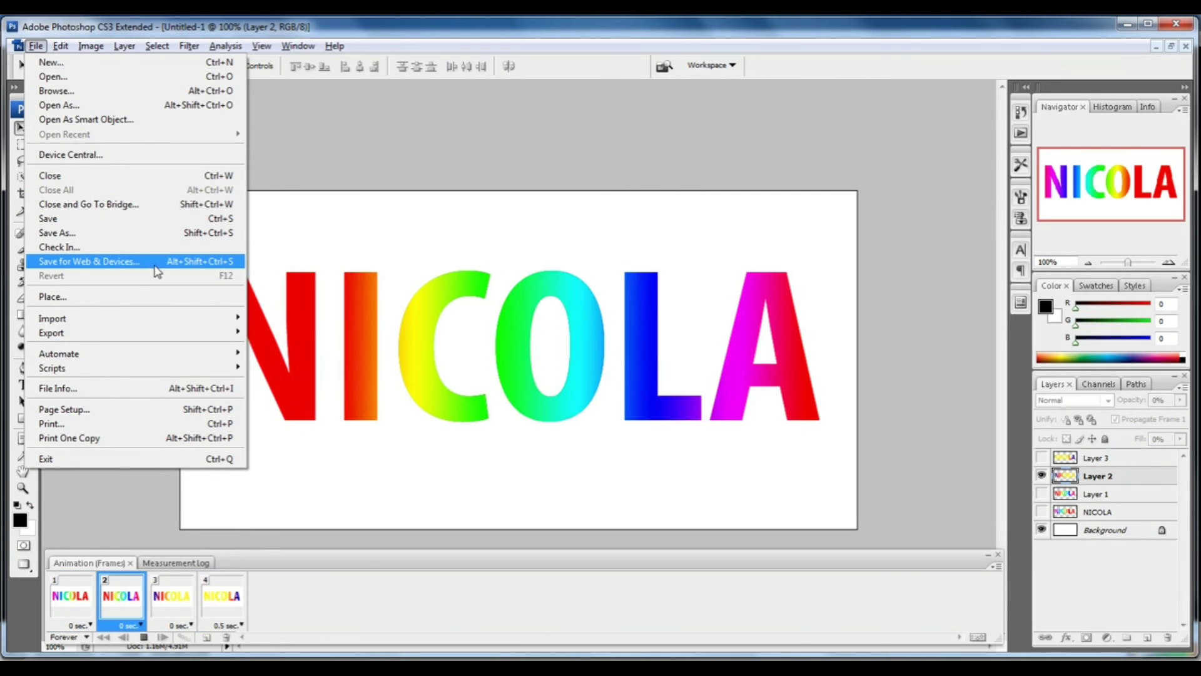
{"action": "left_click", "coordinate": [174, 261]}
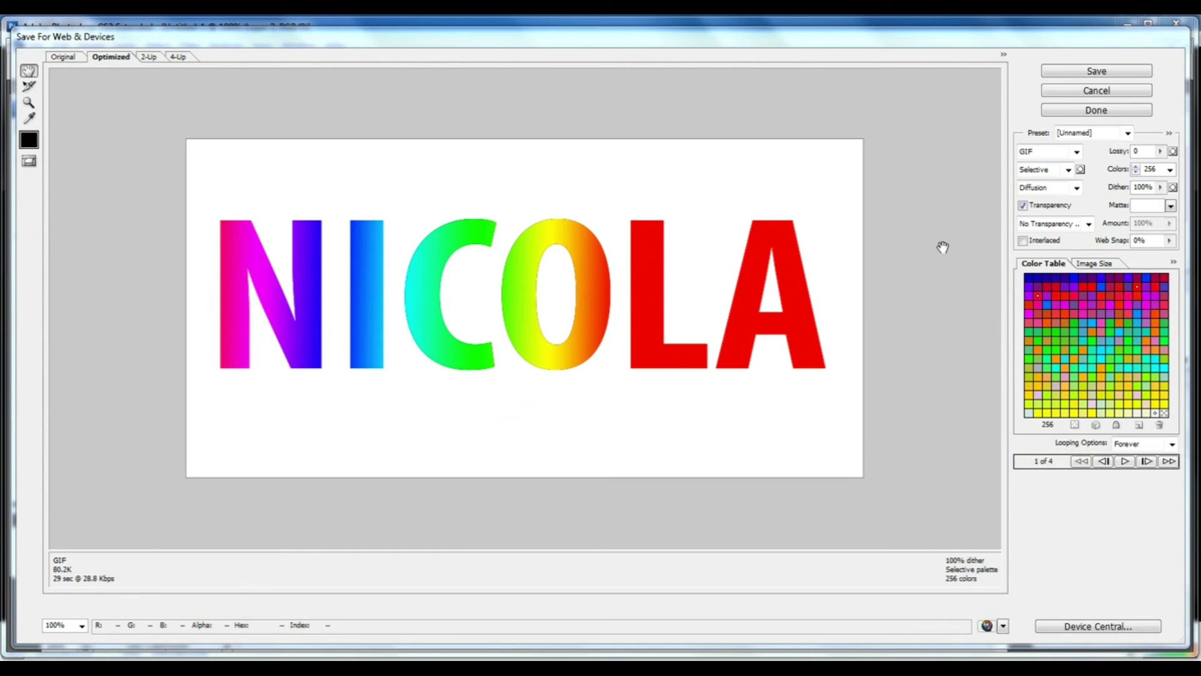
{"action": "left_click", "coordinate": [1075, 156]}
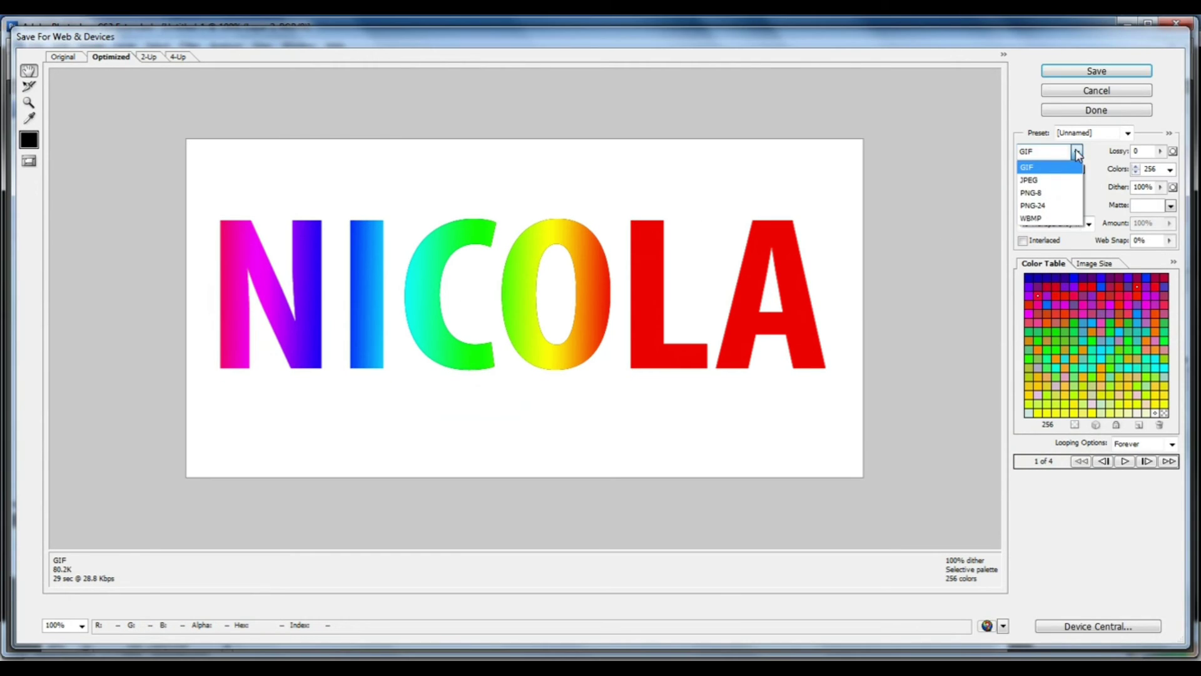
{"action": "left_click", "coordinate": [1076, 154]}
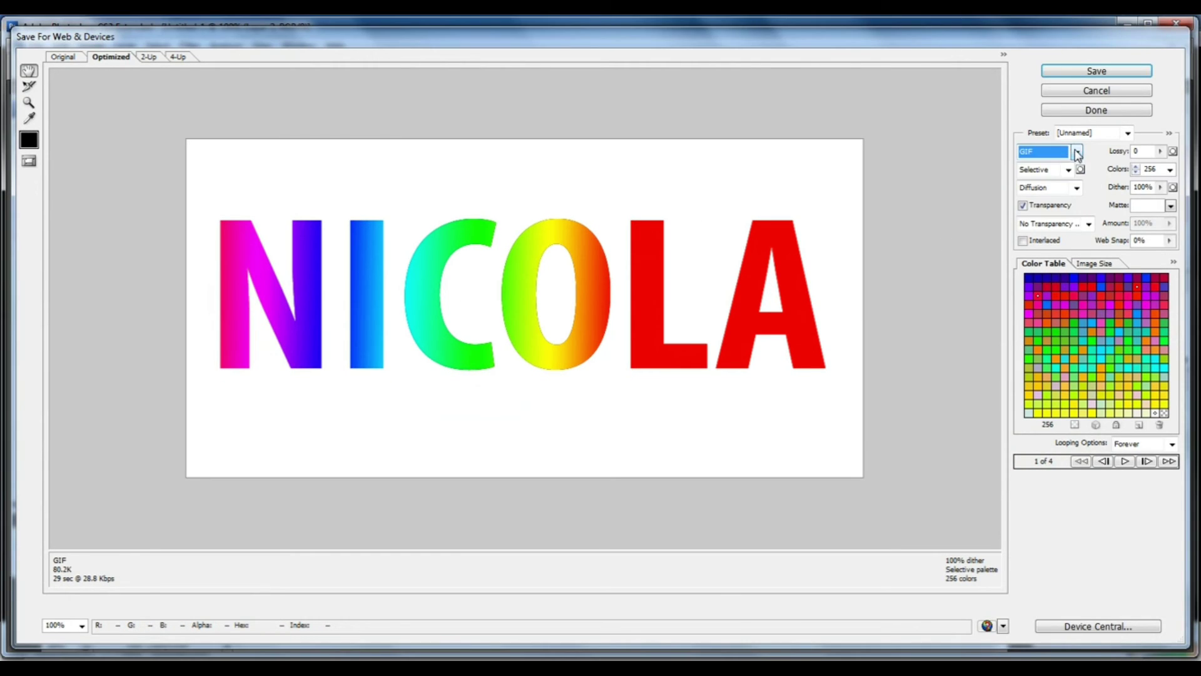
{"action": "left_click", "coordinate": [1096, 74]}
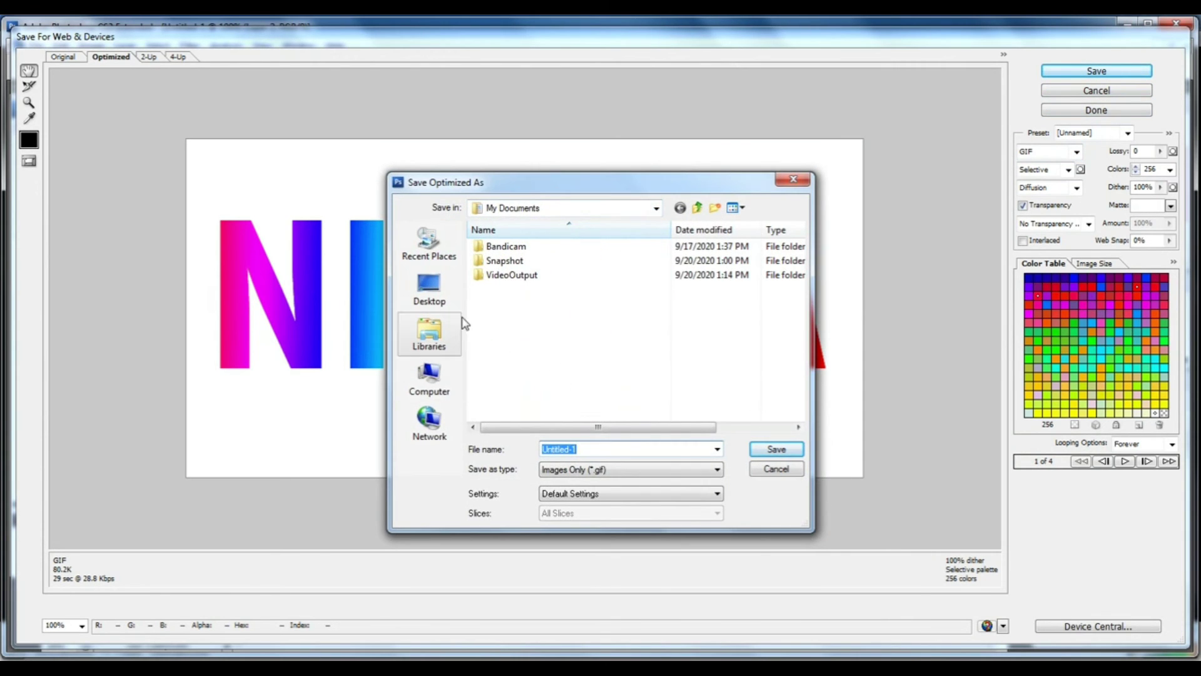
Save the GIF to the Desktop with a NICOLA-based file name
{"action": "left_click", "coordinate": [437, 299]}
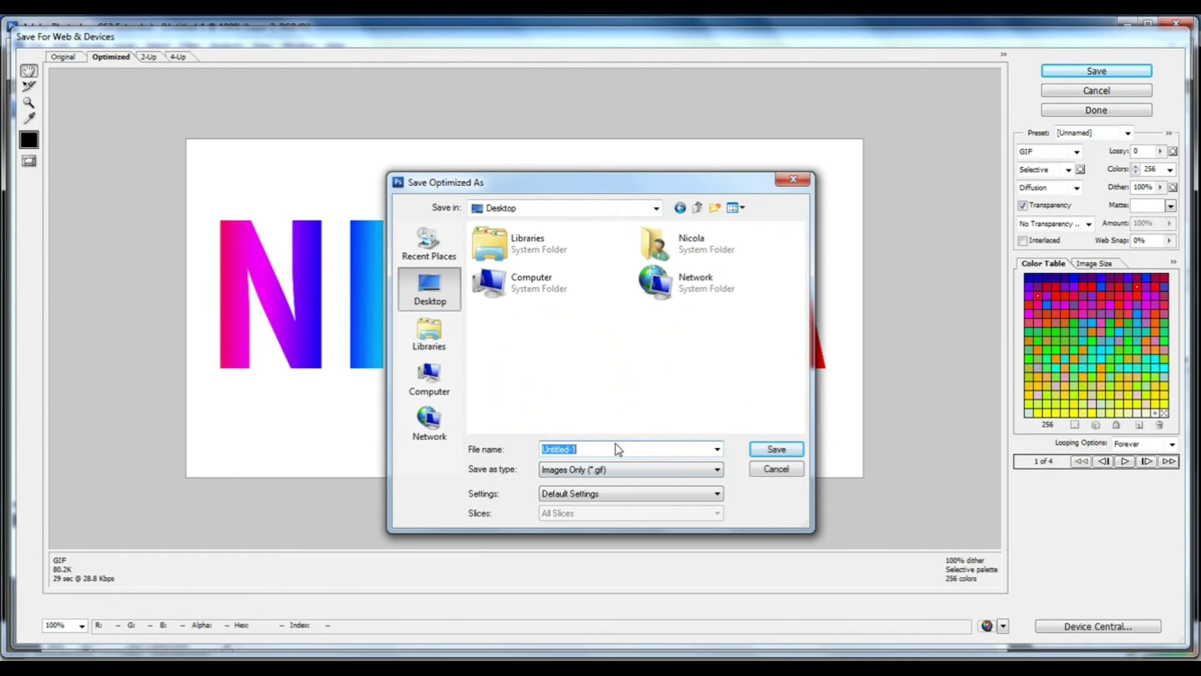
{"action": "type", "text": "nico"}
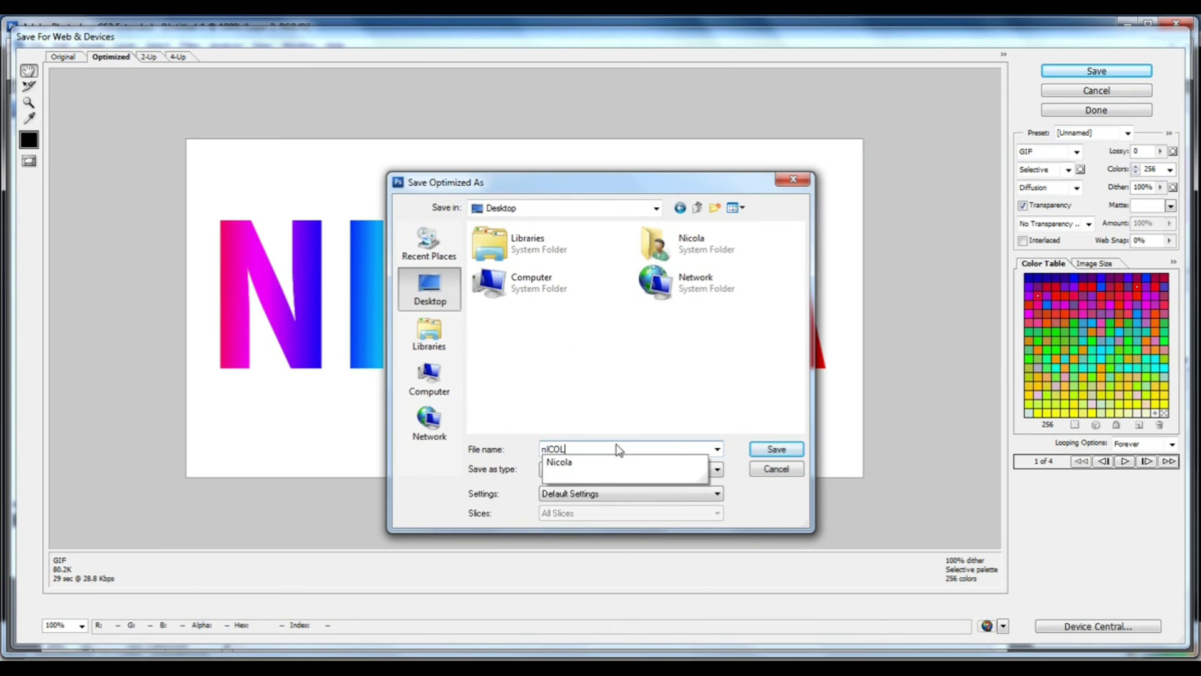
{"action": "key", "text": "BackSpace"}
{"action": "key", "text": "BackSpace"}
{"action": "key", "text": "BackSpace"}
{"action": "type", "text": "icola"}
{"action": "left_click", "coordinate": [784, 452]}
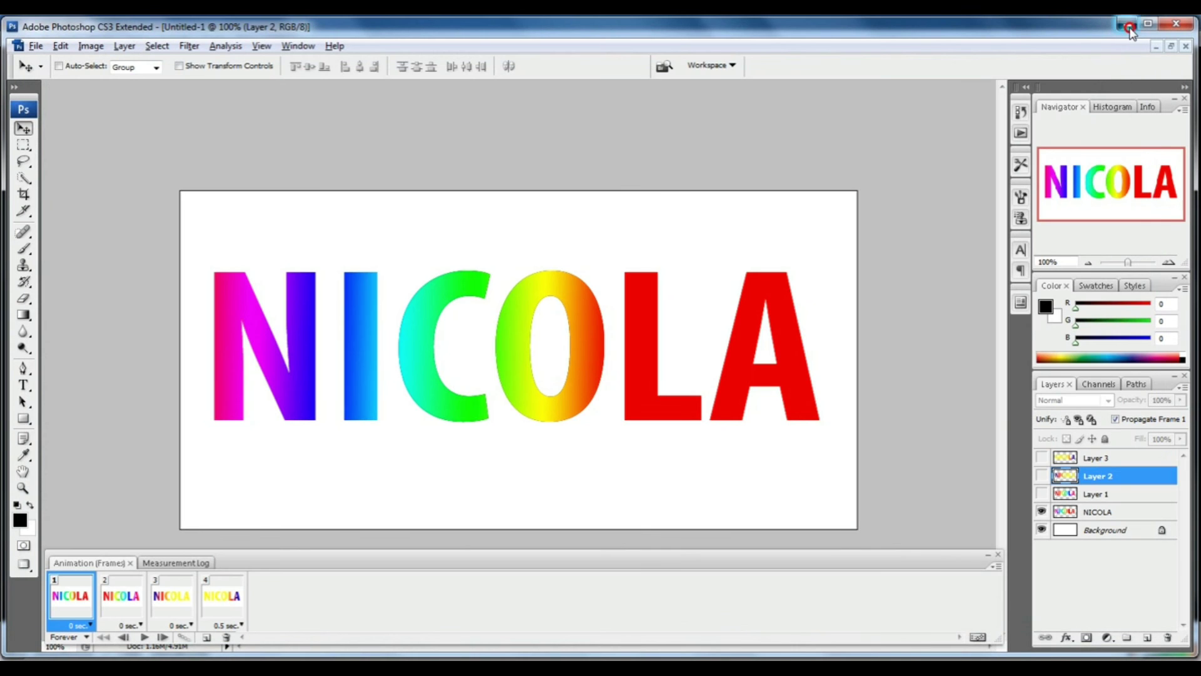
Minimize Photoshop and VLC, then open the NICOLA GIF from the desktop in Internet Explorer
{"action": "left_click", "coordinate": [1129, 27]}
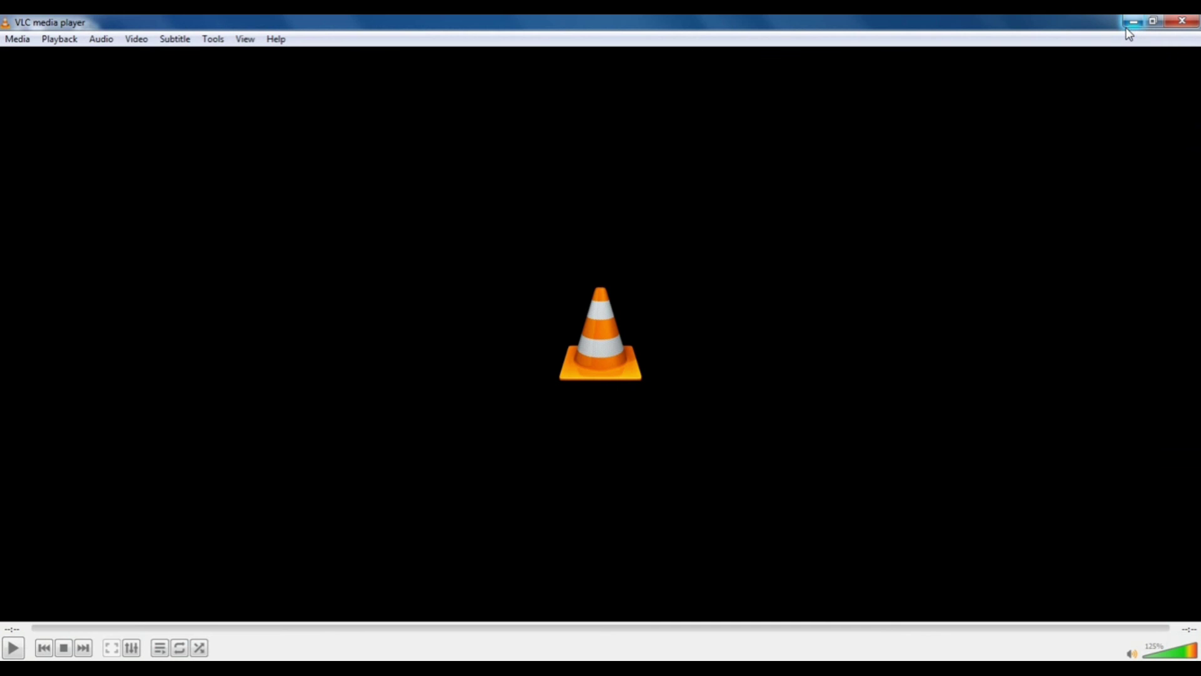
{"action": "left_click", "coordinate": [1130, 27]}
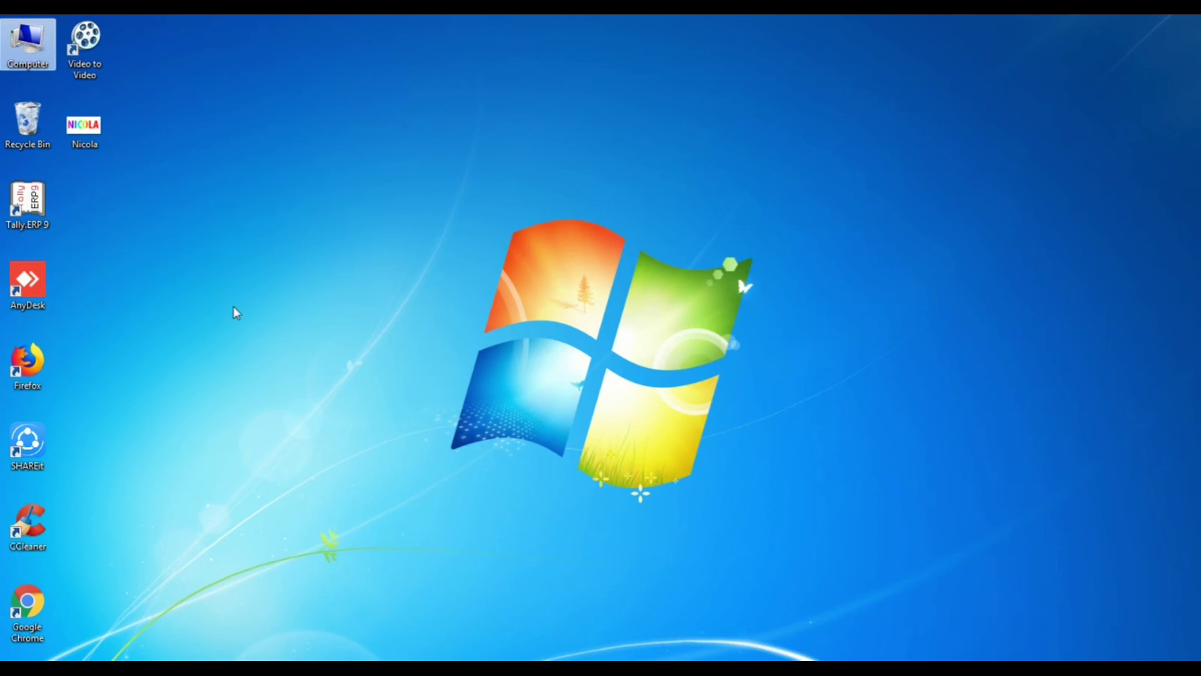
{"action": "left_click", "coordinate": [100, 131]}
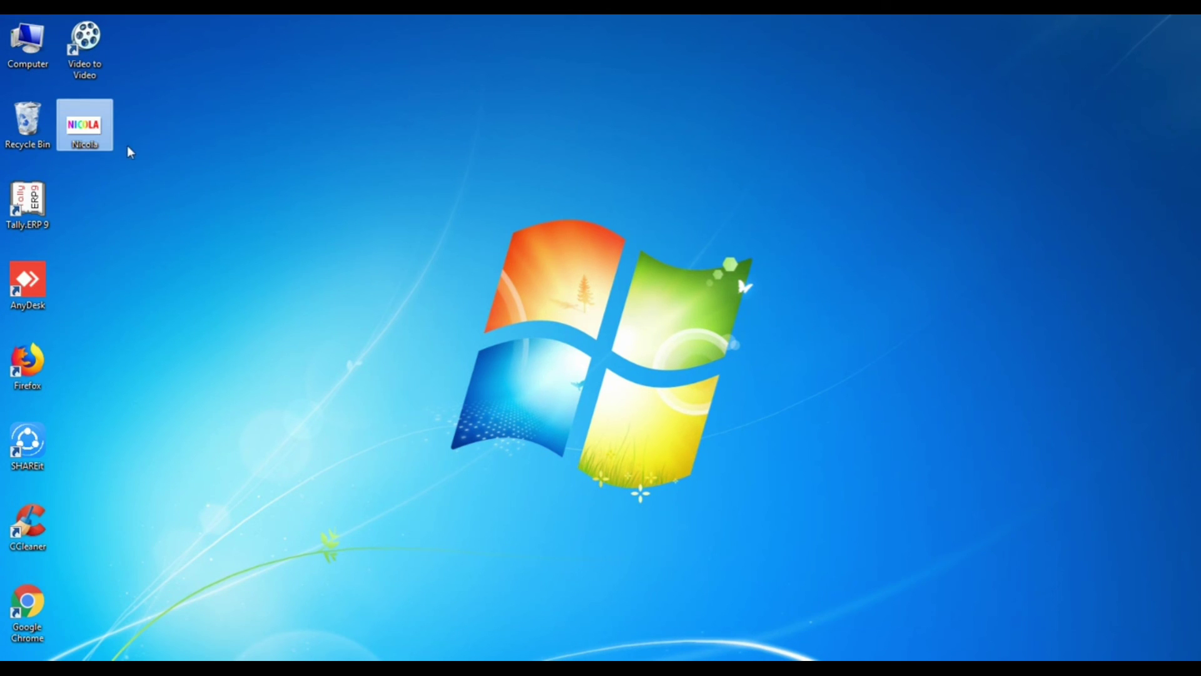
{"action": "double_click", "coordinate": [88, 127]}
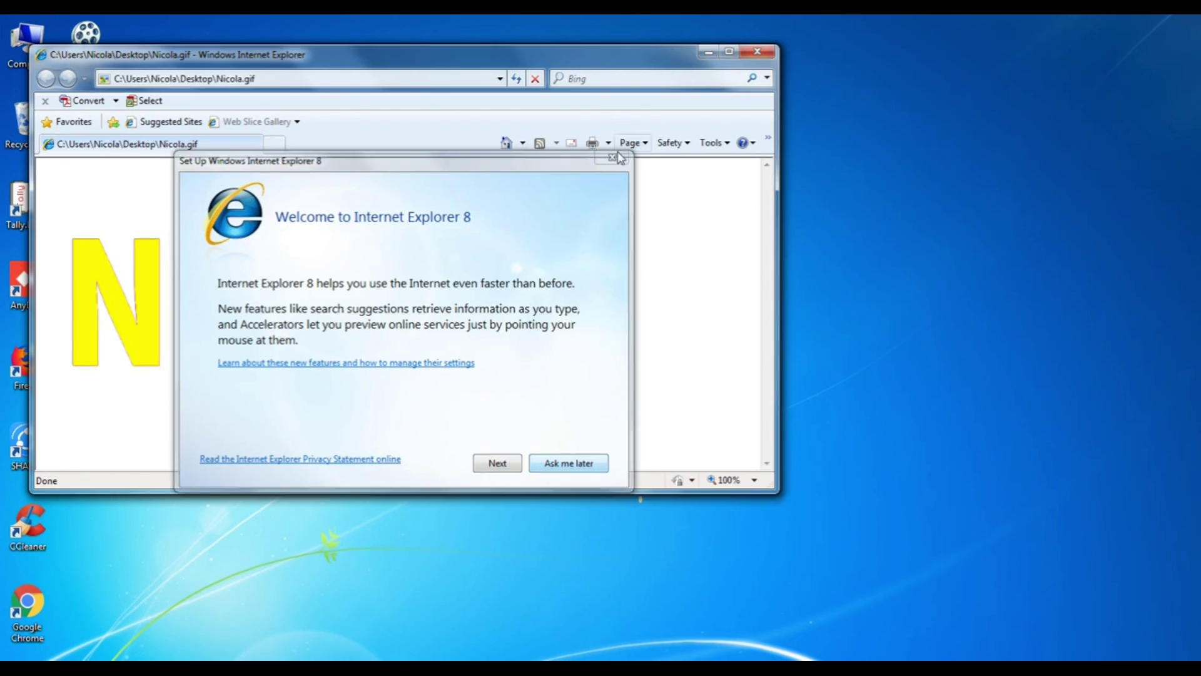
Close the Welcome to Internet Explorer 8 dialog to reveal the animated rainbow NICOLA GIF
{"action": "left_click", "coordinate": [615, 156]}
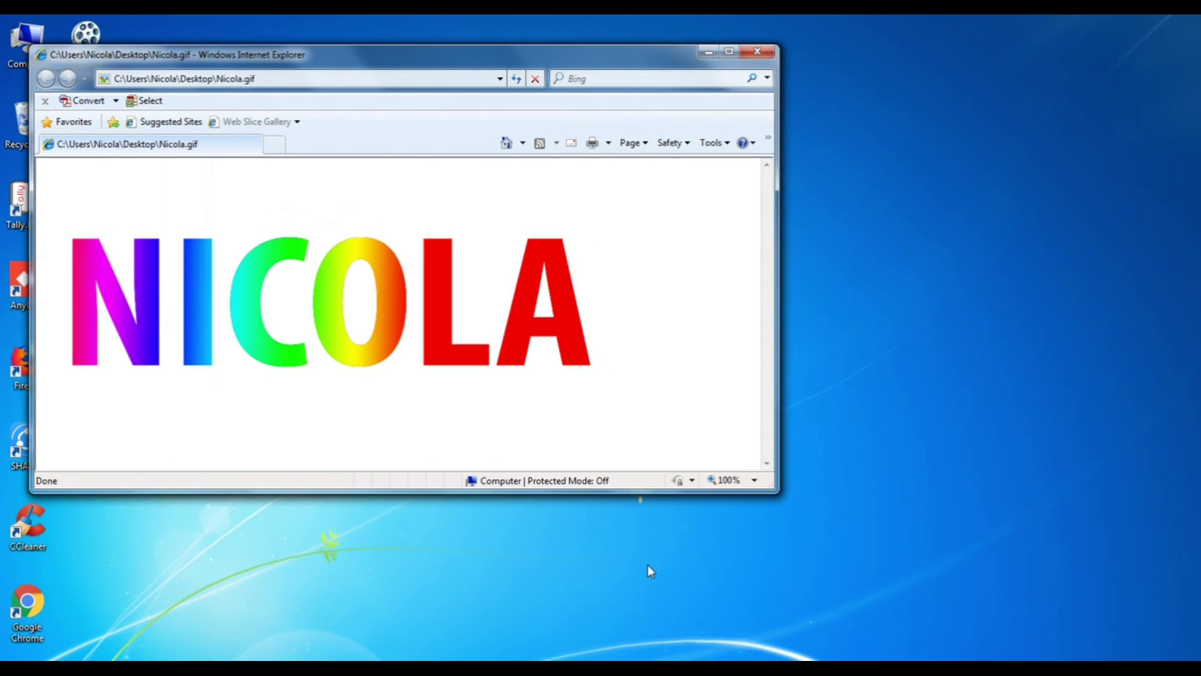